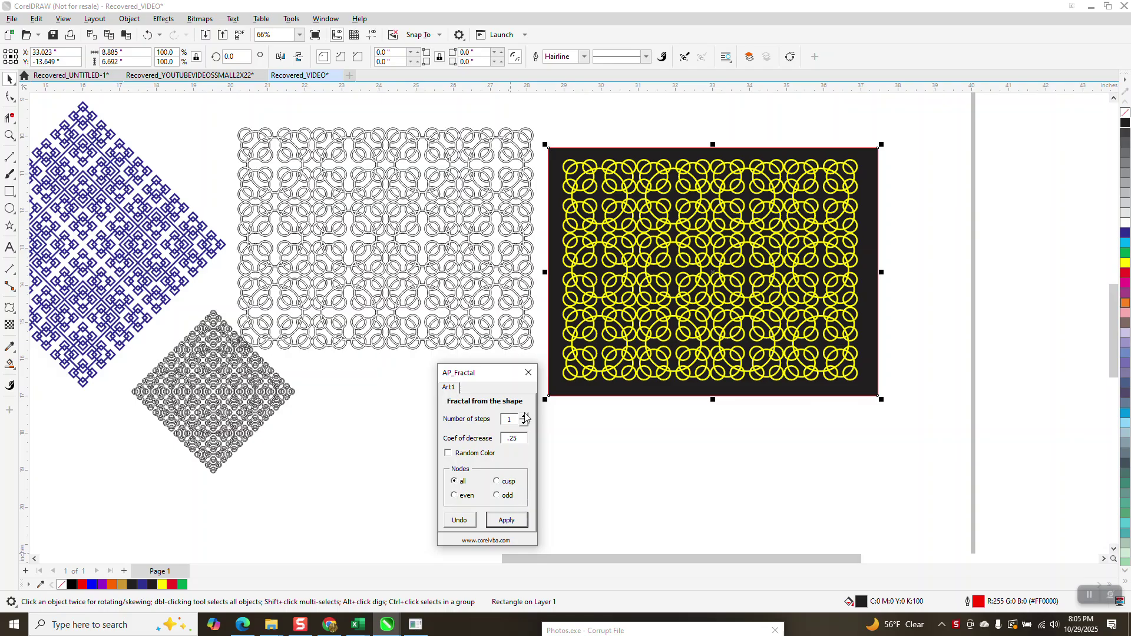
Step: Move the AP_Fractal dialog clear of the artwork and deselect the black rectangle
left_click_drag(509, 380, 724, 419)
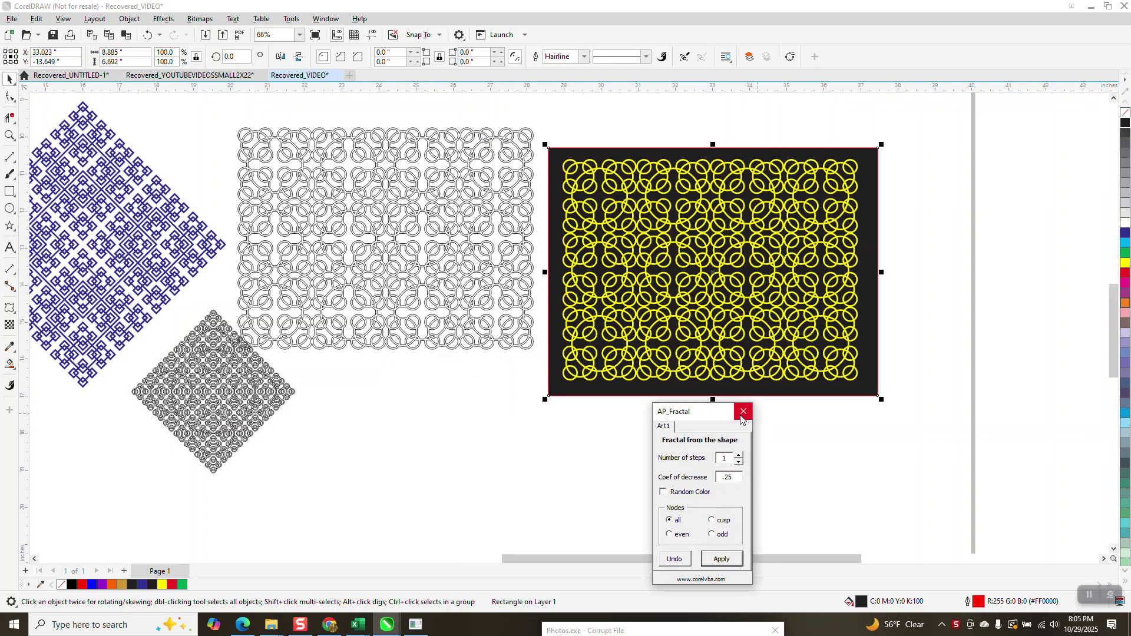
scroll(607, 393, "down", 1)
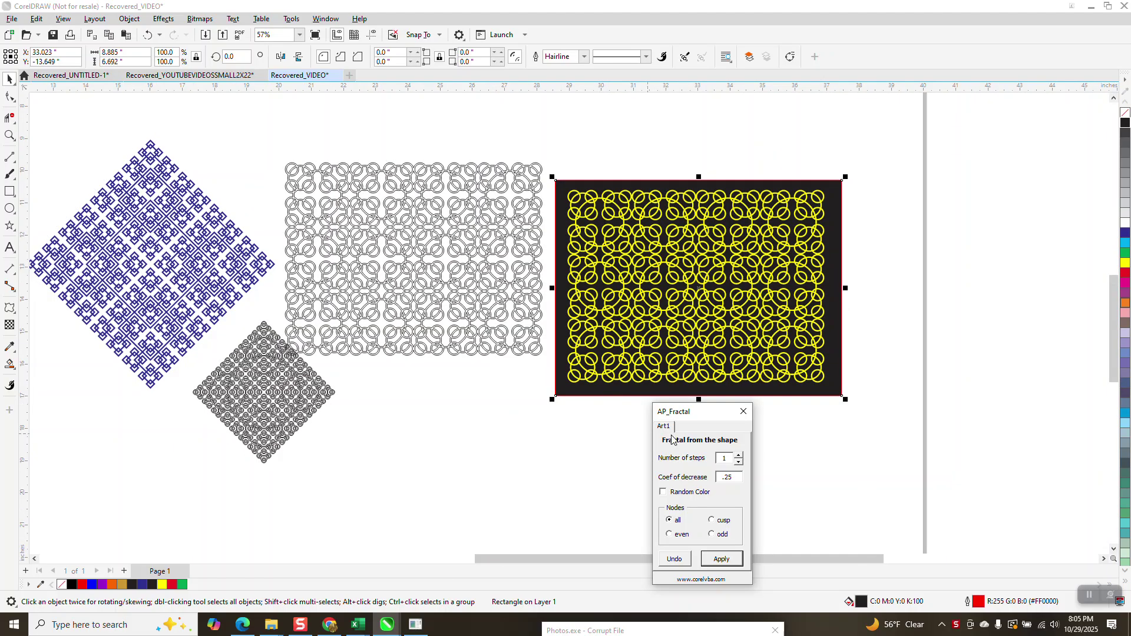
left_click_drag(710, 413, 917, 220)
left_click(895, 309)
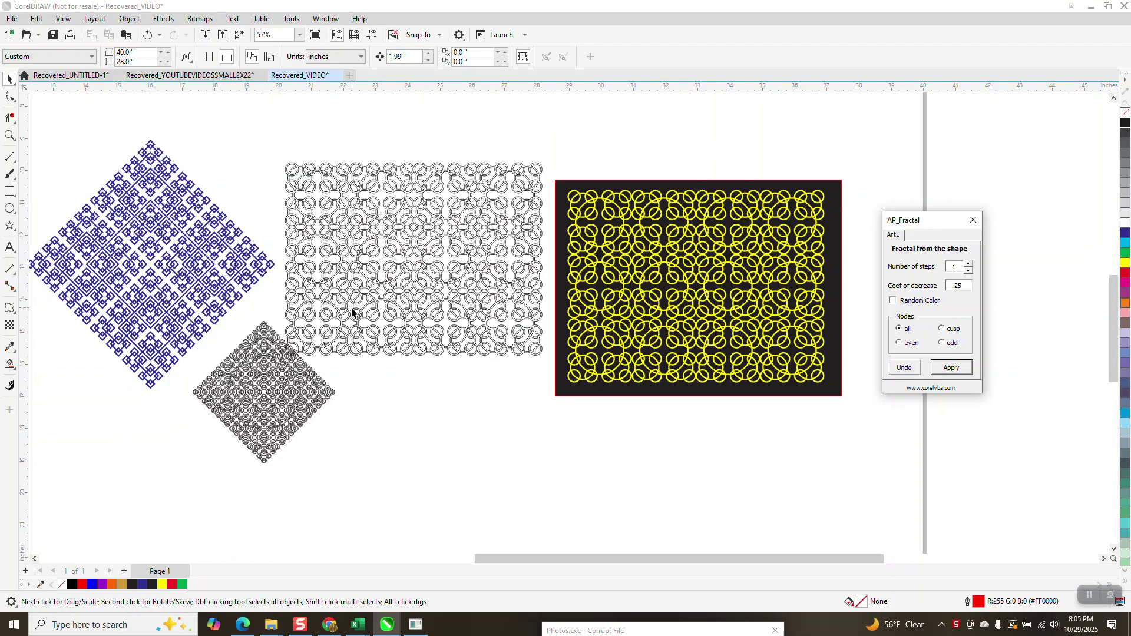
Step: Examine the yellow circle pattern on the black rectangle up close
left_click(10, 136)
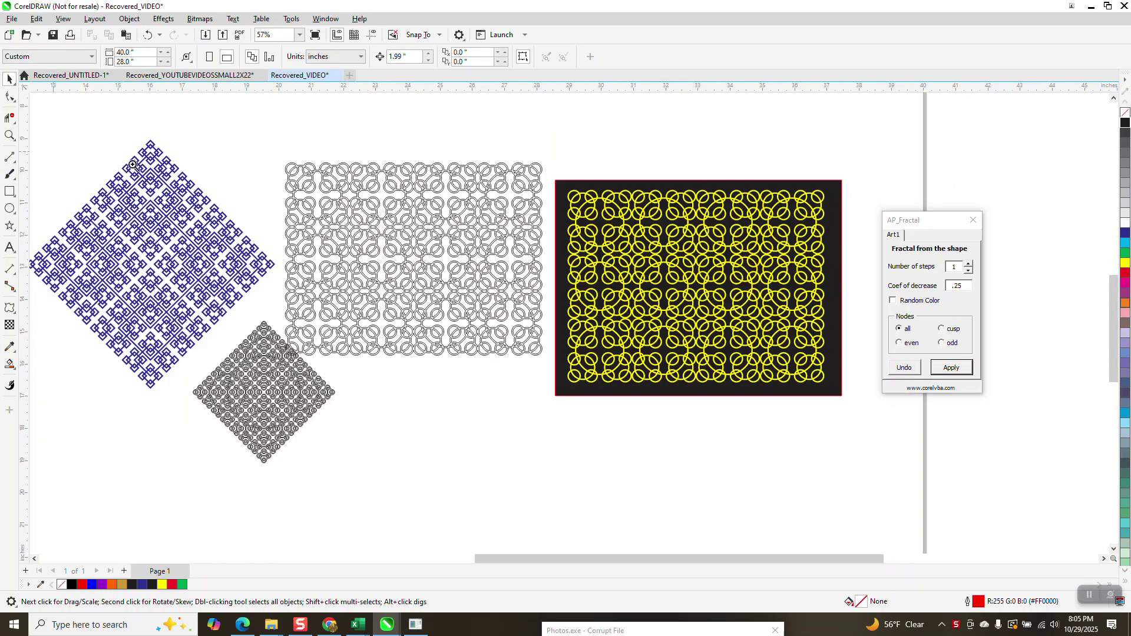
left_click_drag(557, 197, 843, 389)
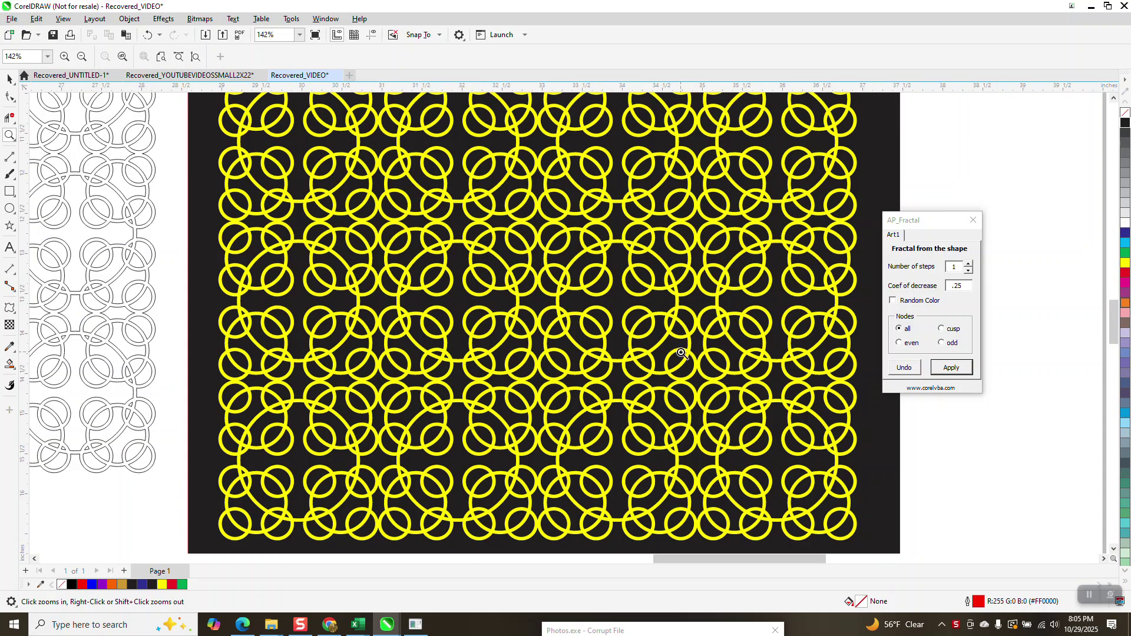
scroll(550, 265, "down", 2)
scroll(550, 266, "down", 2)
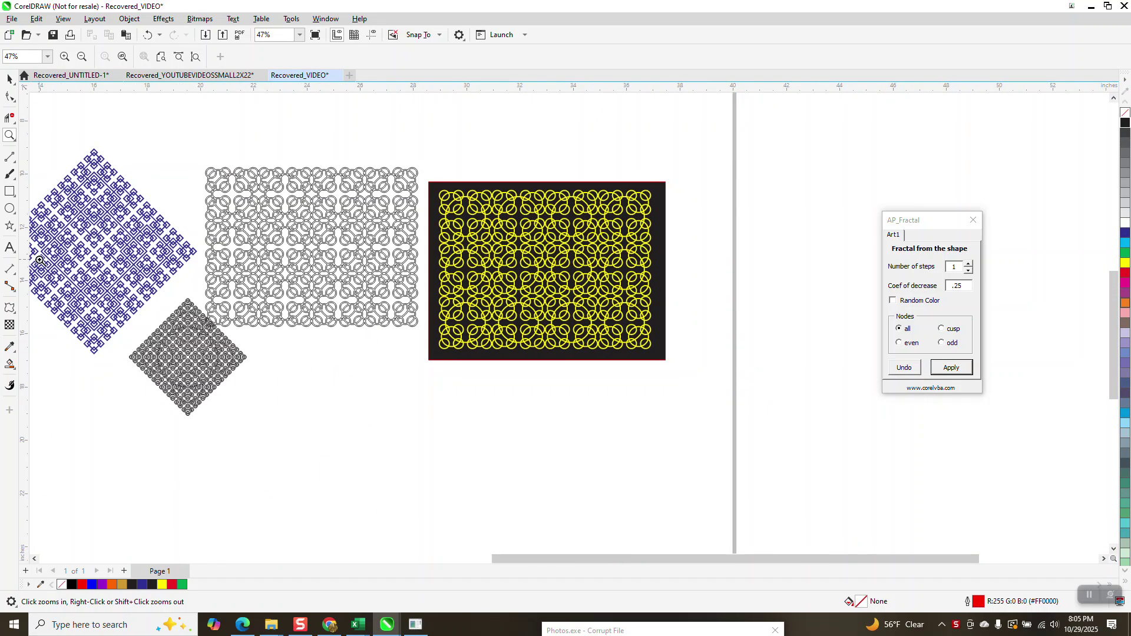
Step: Draw a circle about 1.28 inches across below the black rectangle and apply a one-step fractal with a .25 coefficient of decrease
left_click(10, 208)
left_click_drag(538, 417, 497, 458)
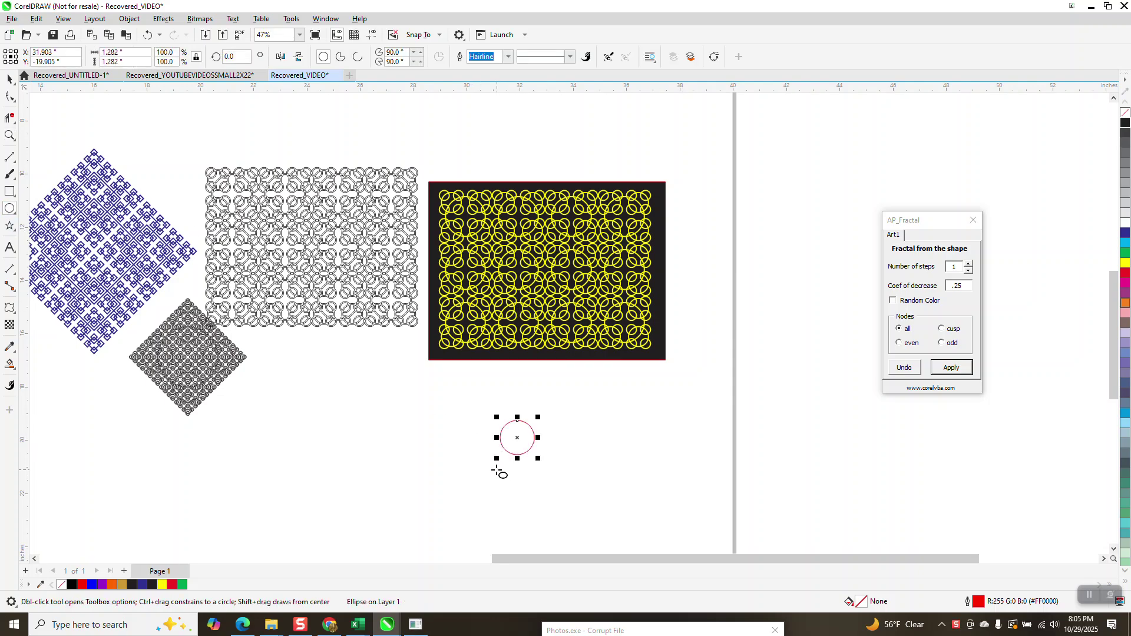
left_click(950, 367)
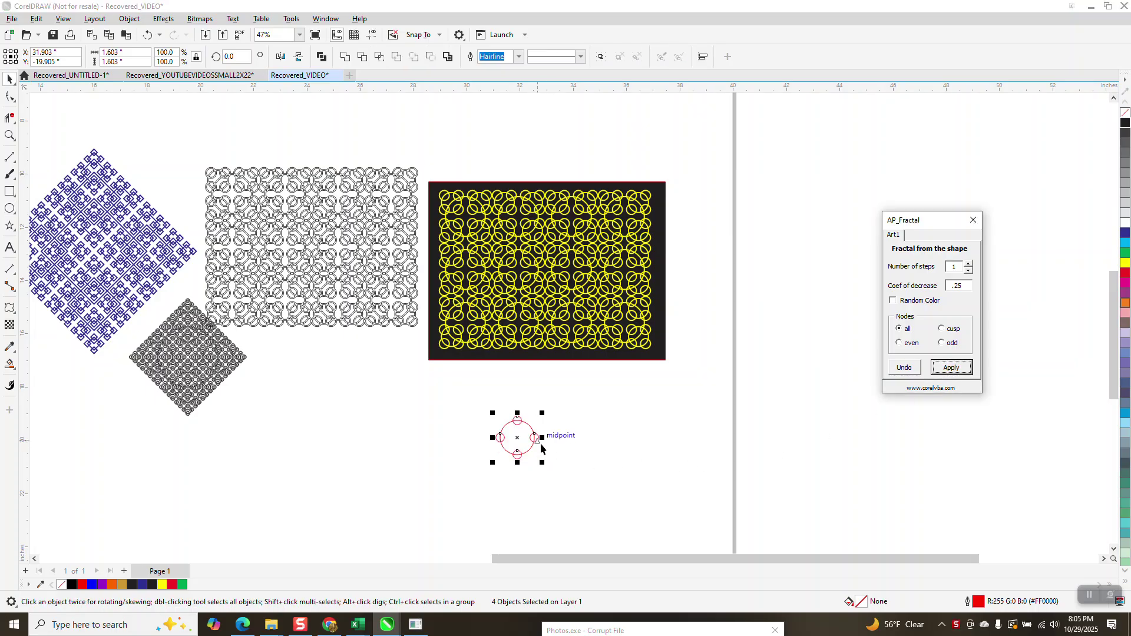
left_click(10, 135)
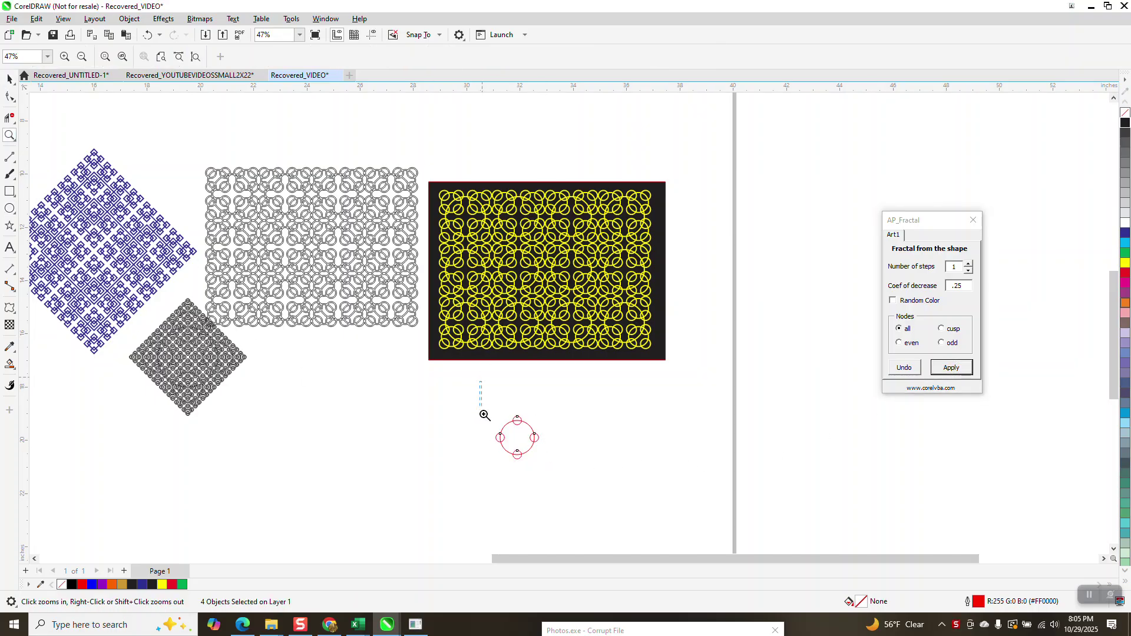
left_click_drag(485, 412, 589, 480)
left_click(9, 78)
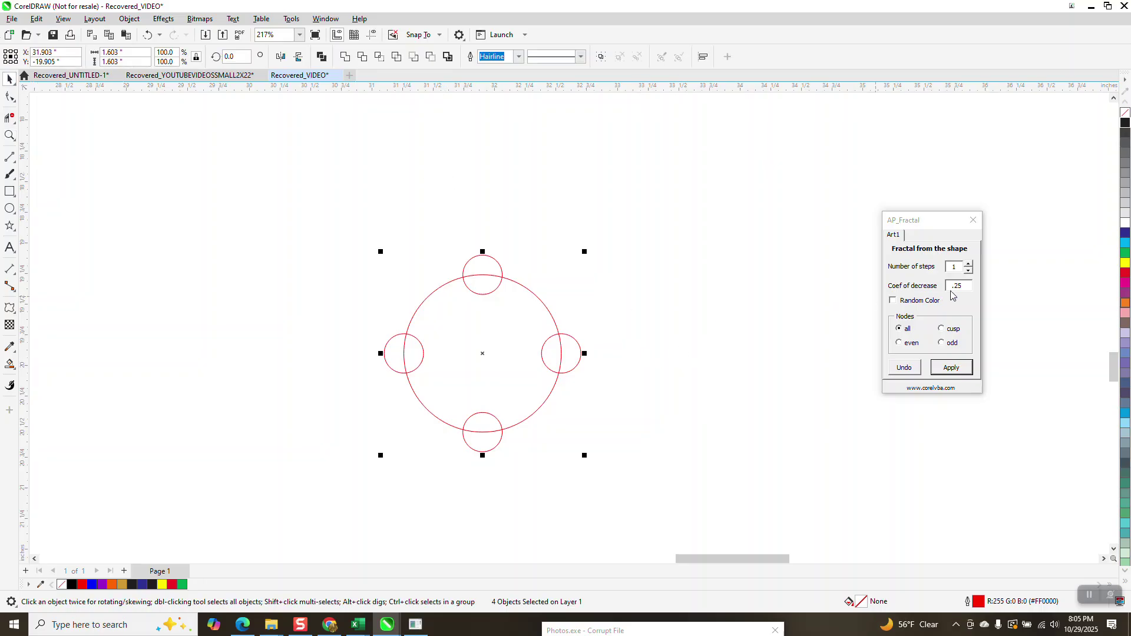
Step: Undo the fractal and reapply it to the circle with the coefficient of decrease set to .5
left_click(158, 37)
double_click(957, 287)
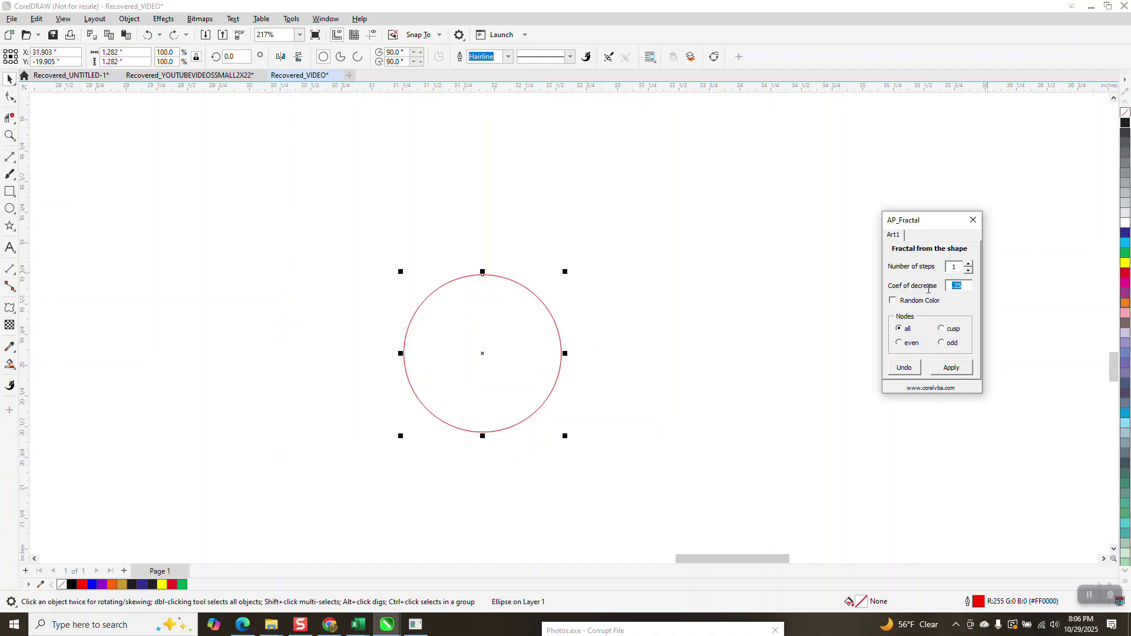
type(".")
left_click(953, 369)
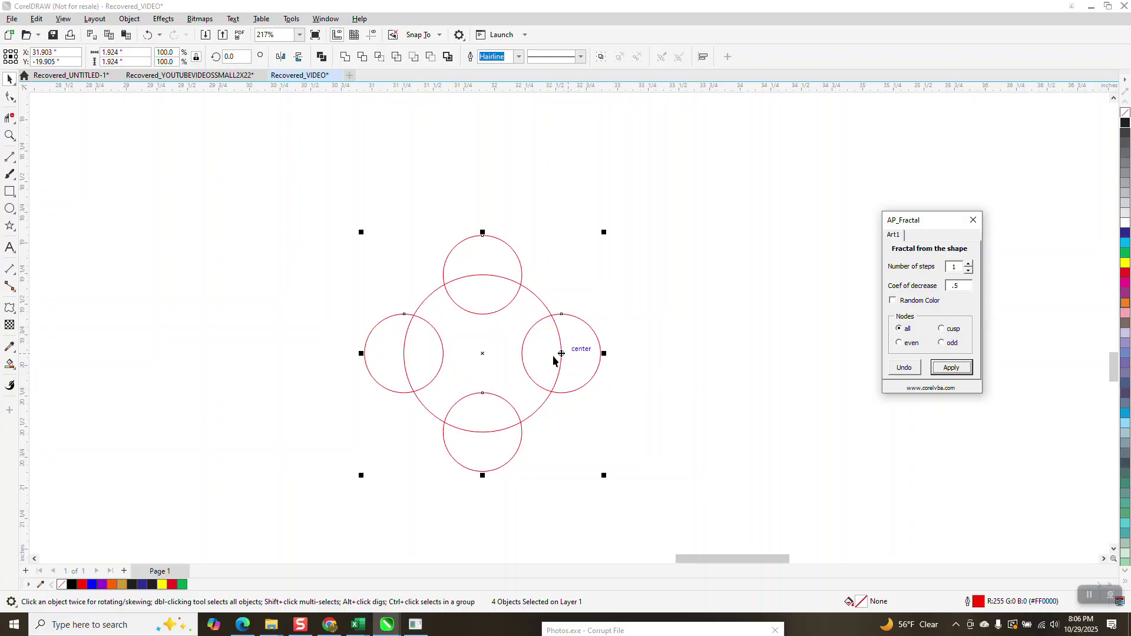
Step: Delete the small circle on the right side of the large circle and undo the deletion
left_click(600, 331)
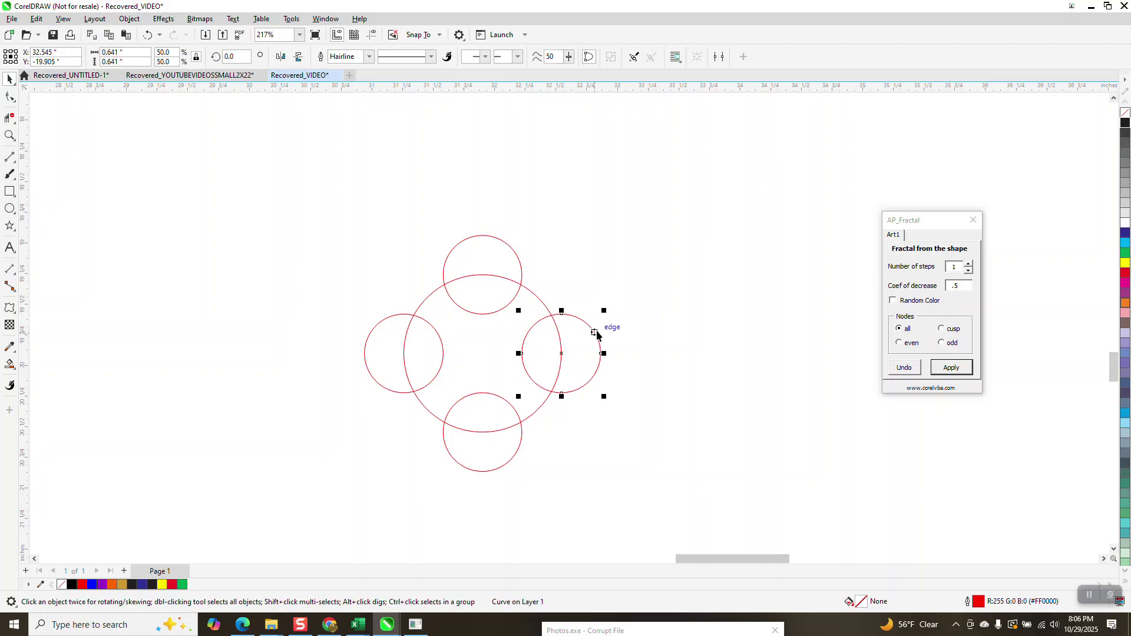
key("Delete")
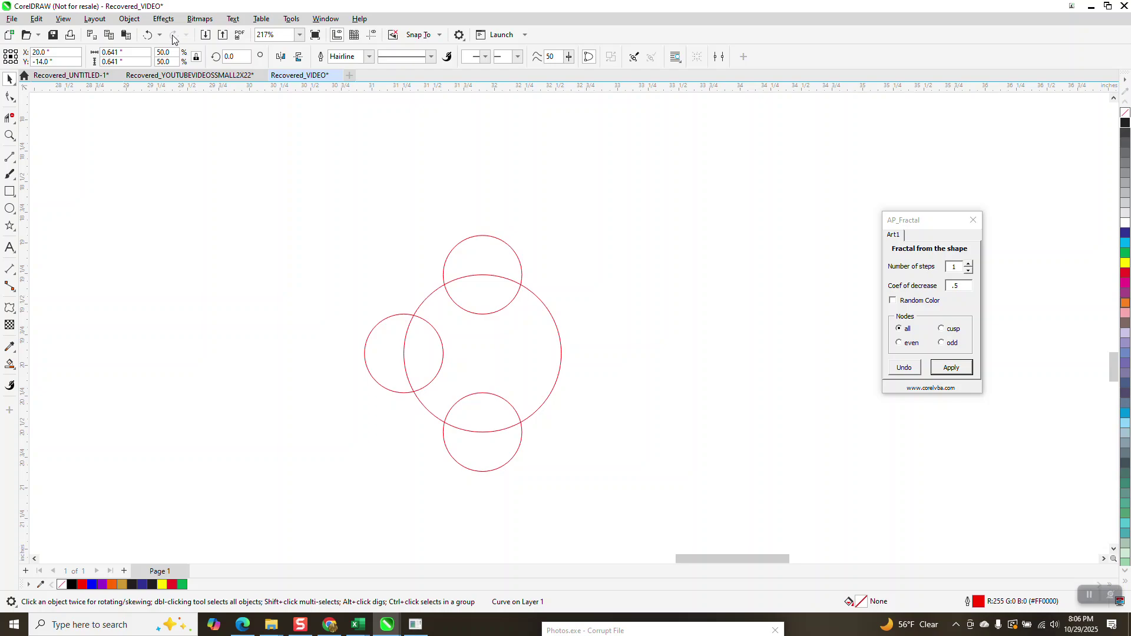
left_click(147, 35)
Step: Set the outline width of all five circles to 4.0 pt
scroll(492, 210, "down", 1)
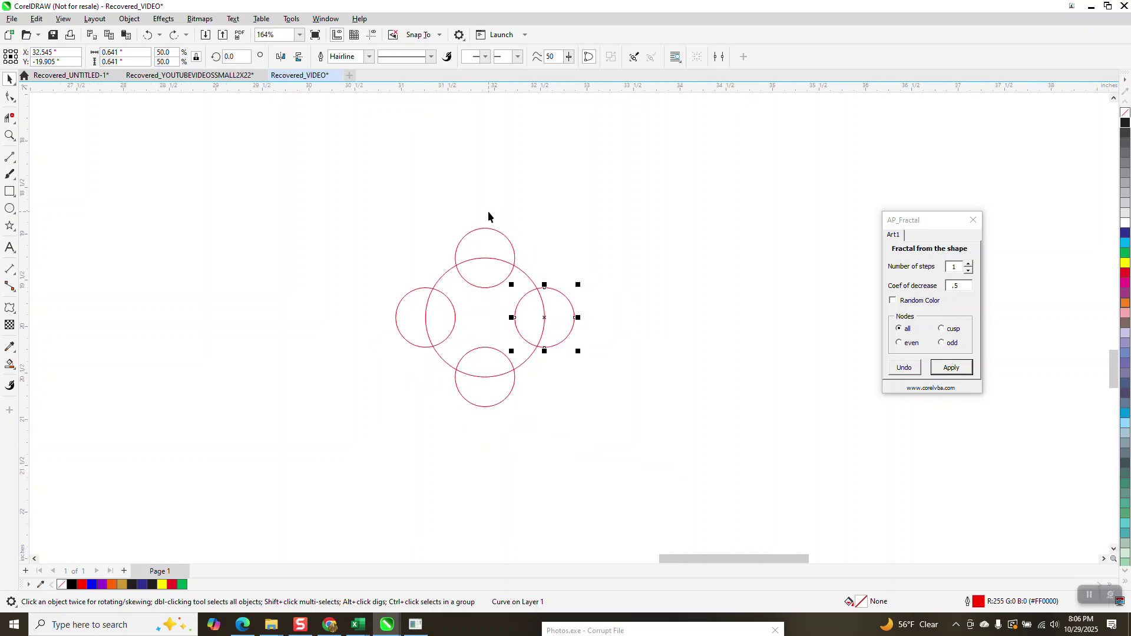
left_click_drag(355, 179, 642, 434)
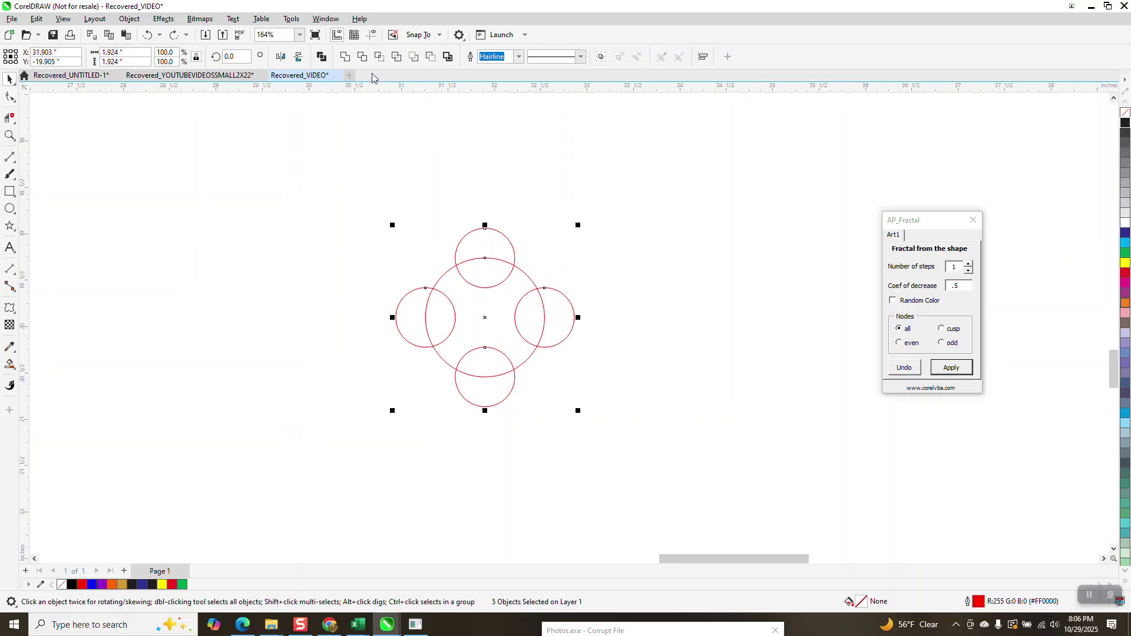
left_click(517, 57)
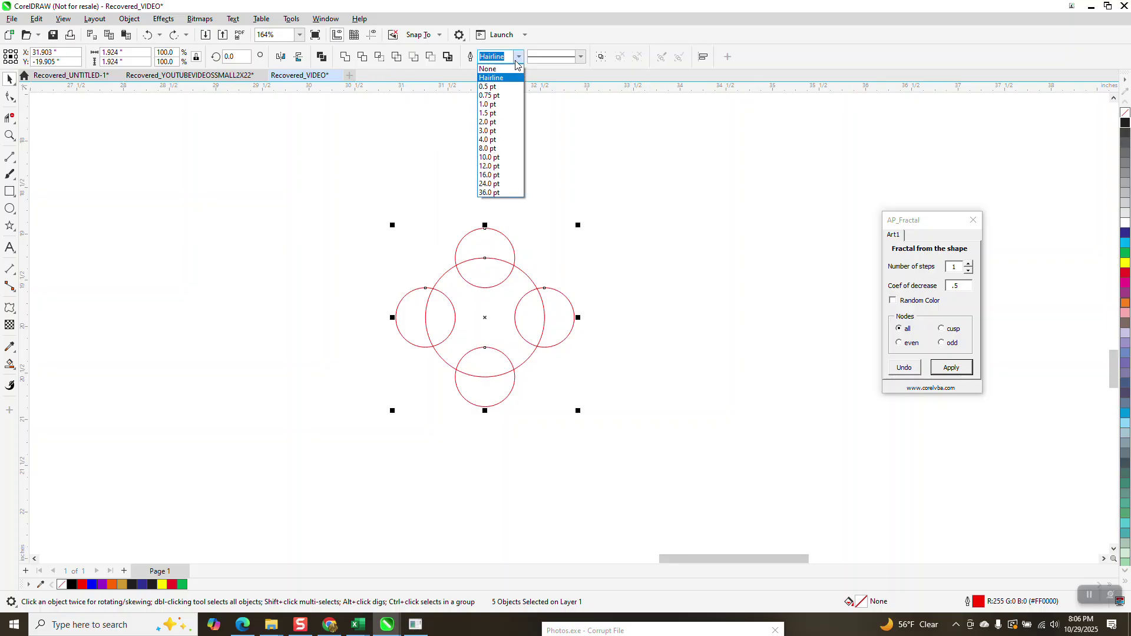
left_click(497, 152)
left_click(518, 57)
left_click(495, 140)
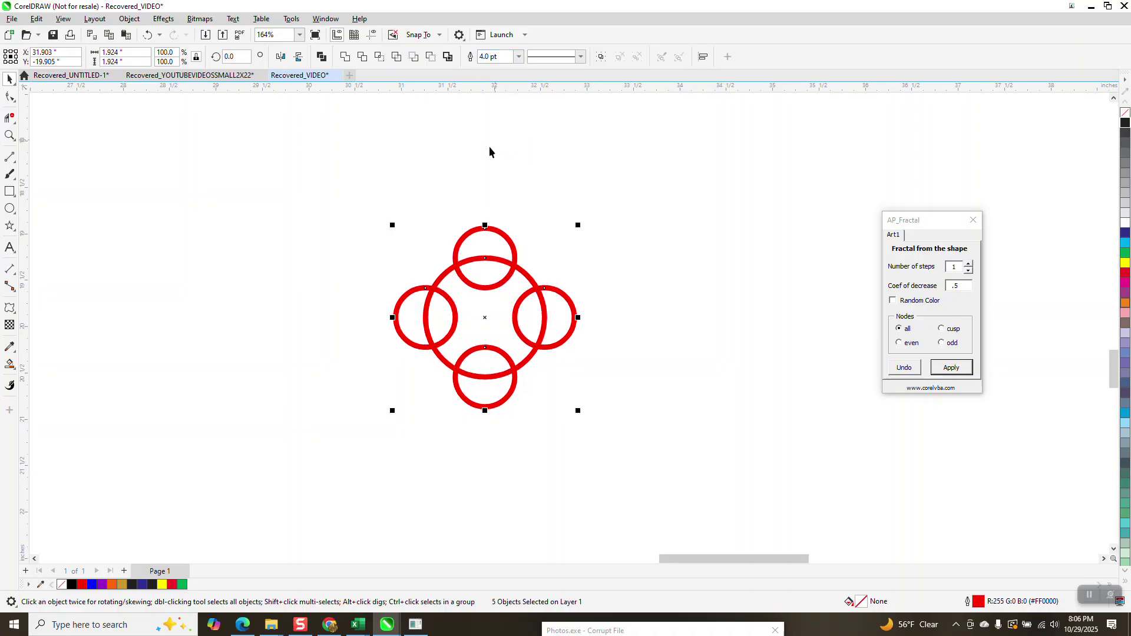
Step: Convert the outlines of the five circles to objects and give them no fill and a black outline
left_click(130, 19)
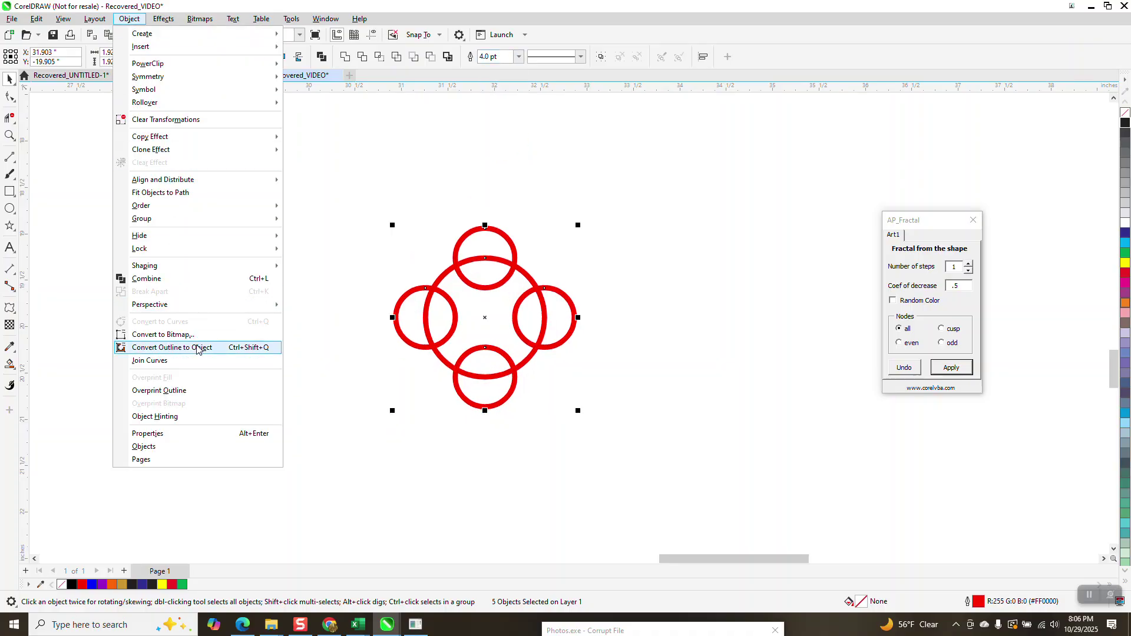
left_click(172, 347)
left_click_drag(381, 197, 662, 434)
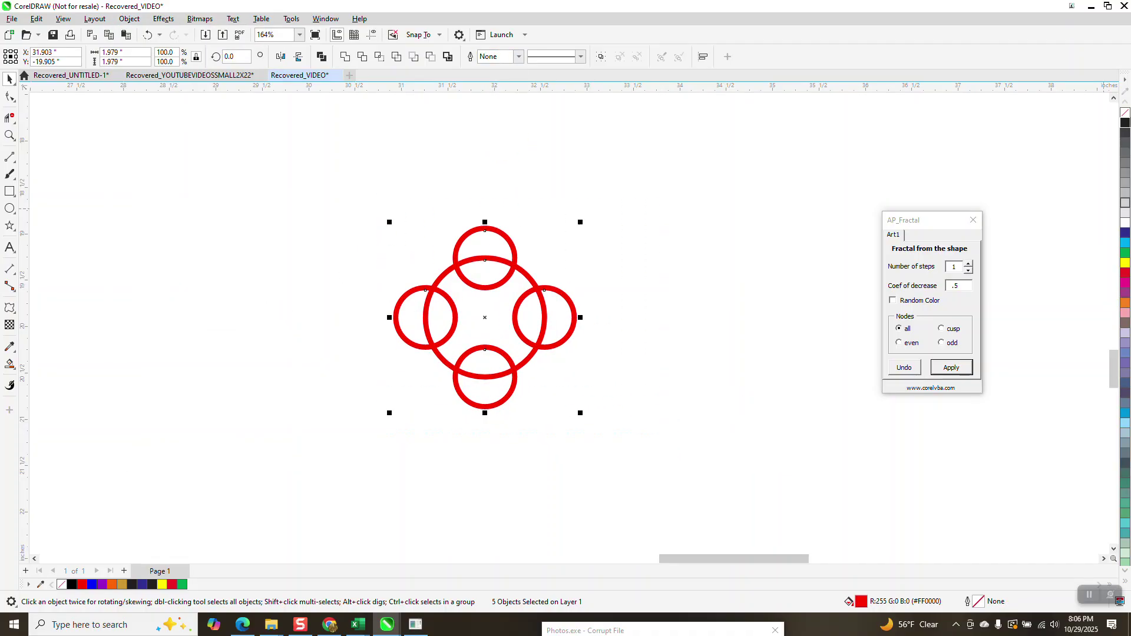
left_click(1126, 113)
right_click(1125, 122)
Step: Weld the five circle rings into a single shape
left_click_drag(334, 206, 696, 447)
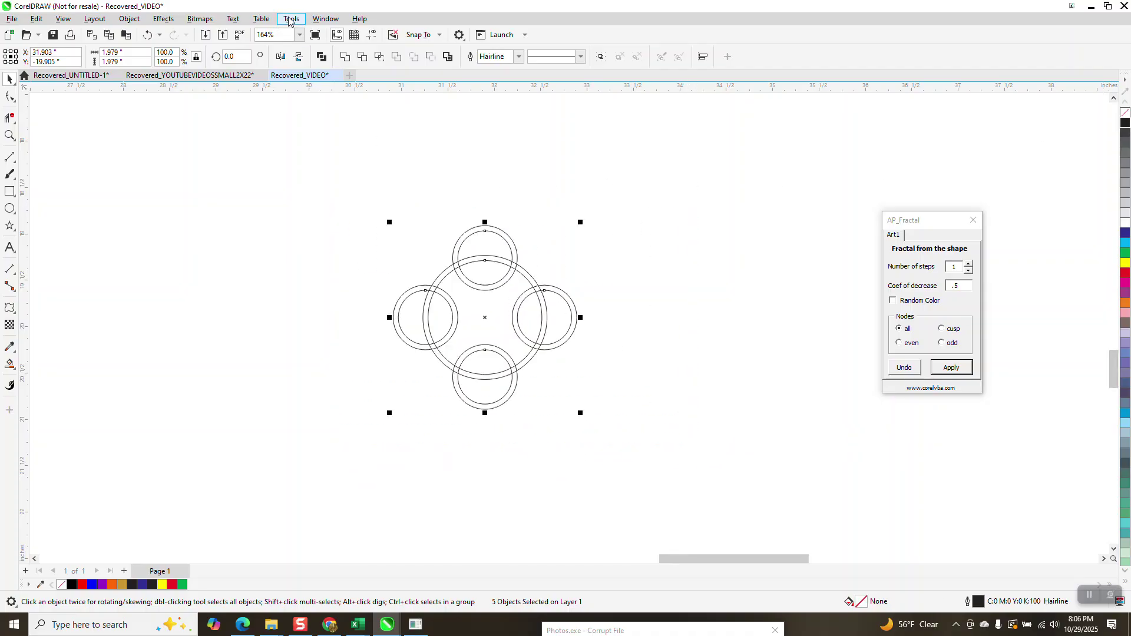
left_click(346, 57)
scroll(502, 230, "down", 1)
scroll(502, 230, "down", 2)
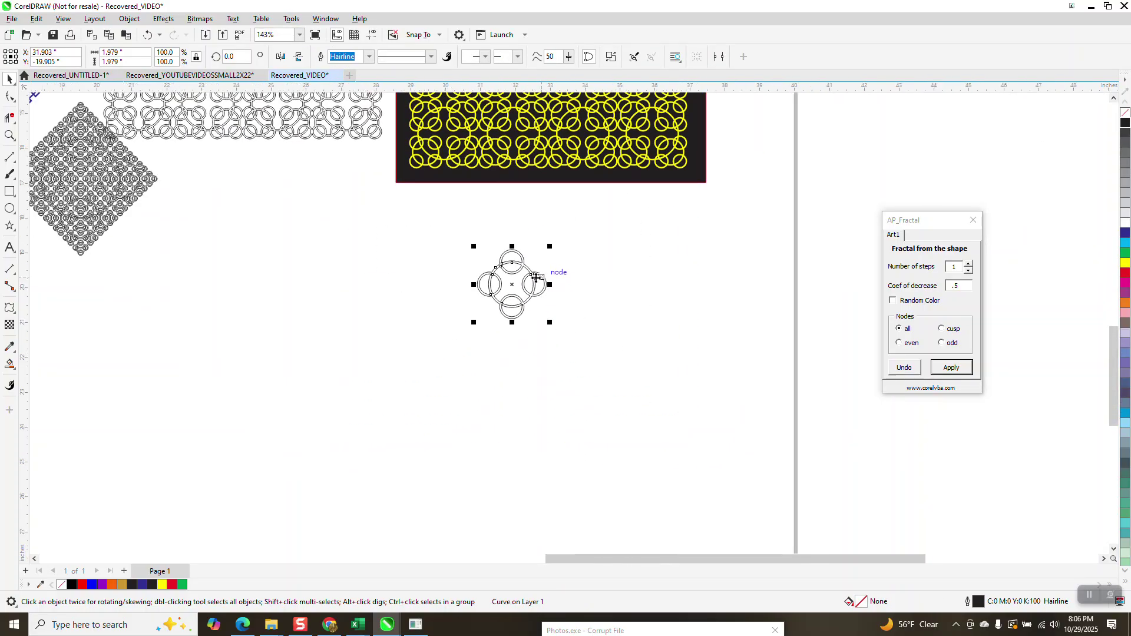
Step: Examine the gray circle diamond, the blue square diamond and the welded circle motif up close
scroll(539, 217, "down", 1)
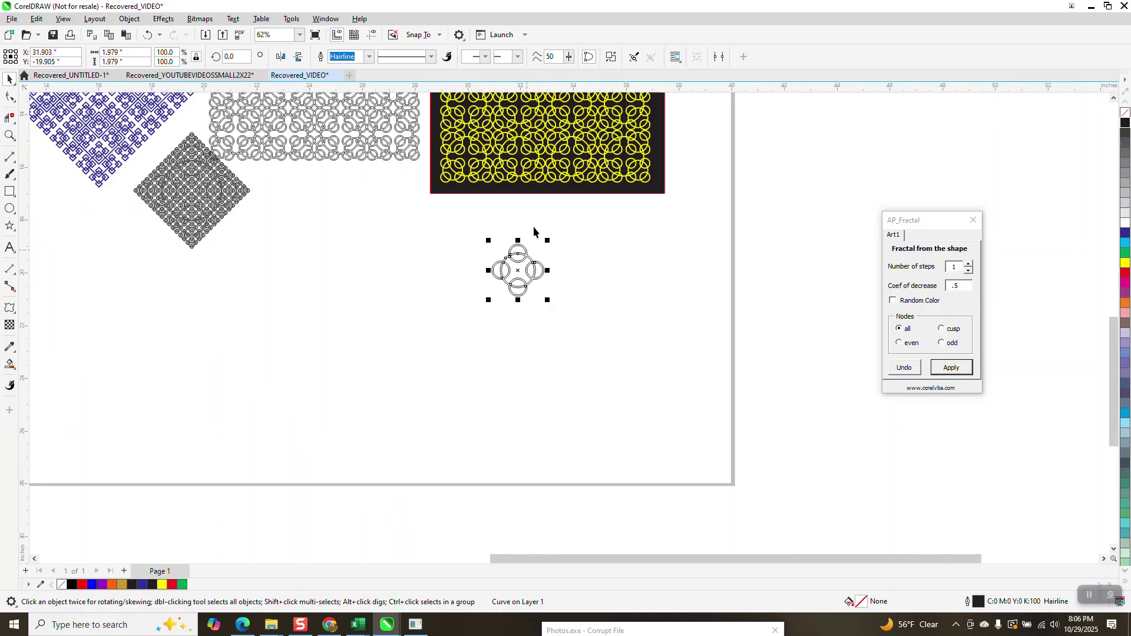
scroll(319, 280, "down", 1)
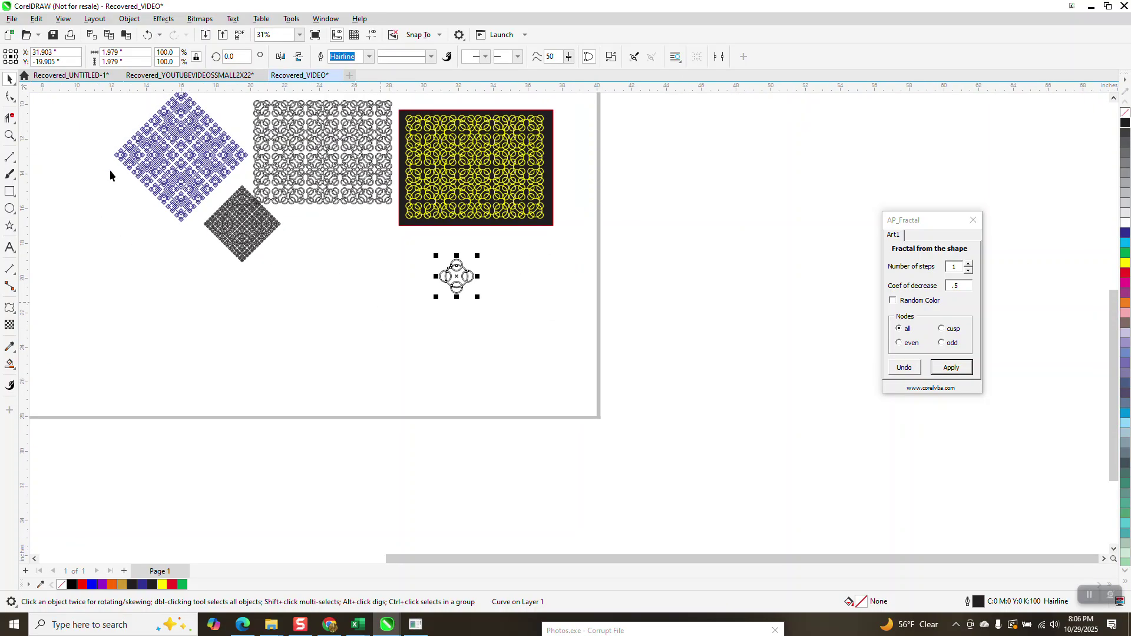
left_click(10, 135)
left_click_drag(200, 194, 315, 270)
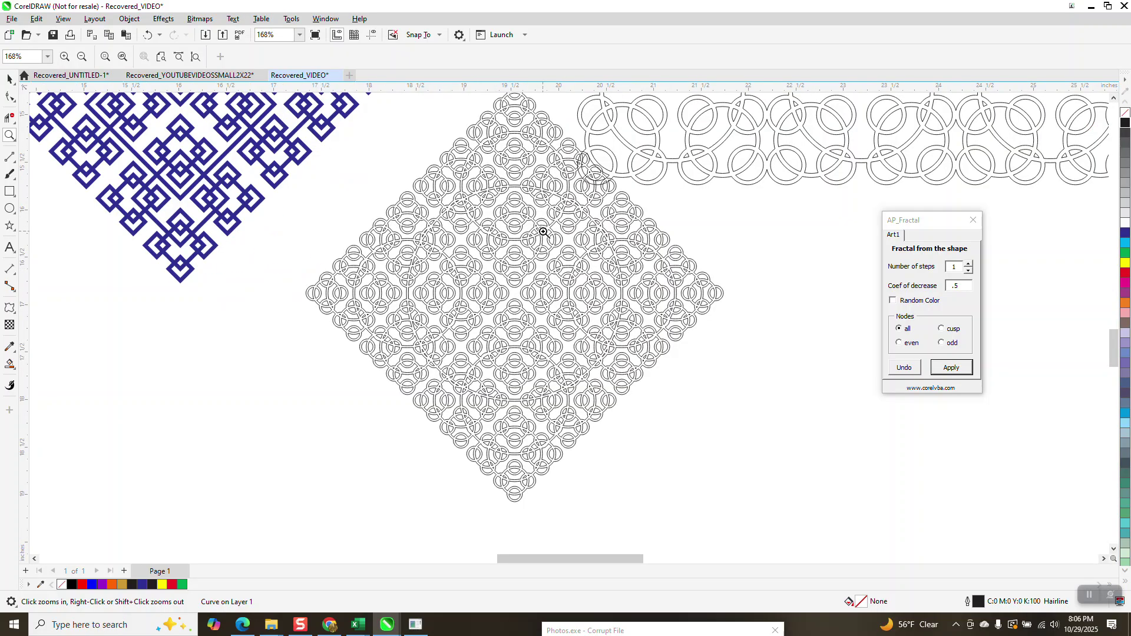
scroll(485, 290, "down", 4)
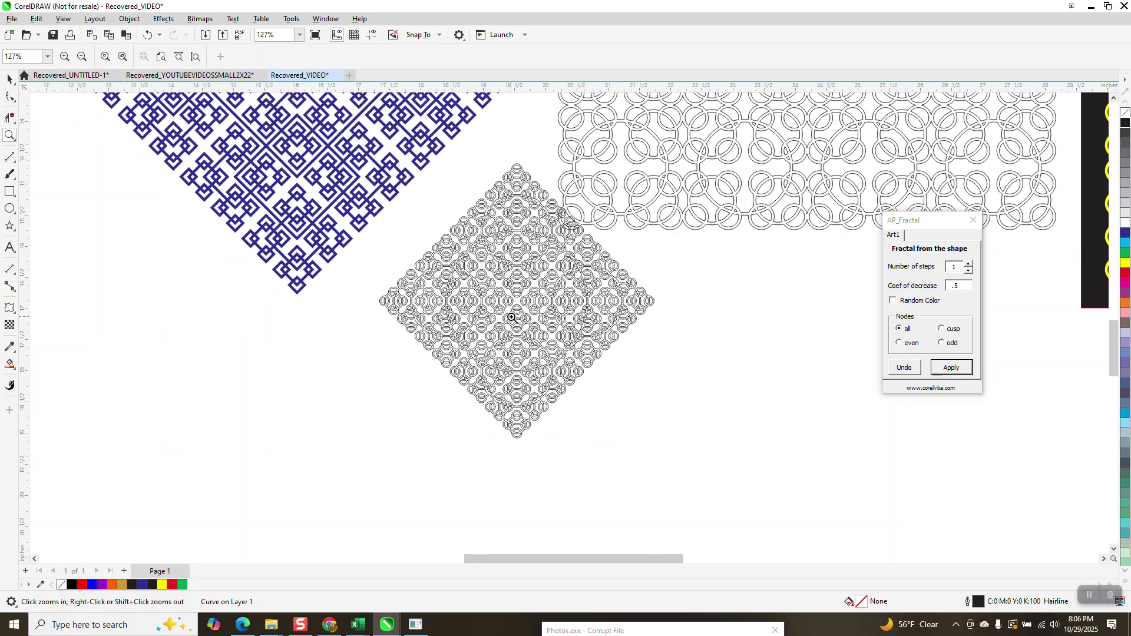
scroll(380, 212, "down", 1)
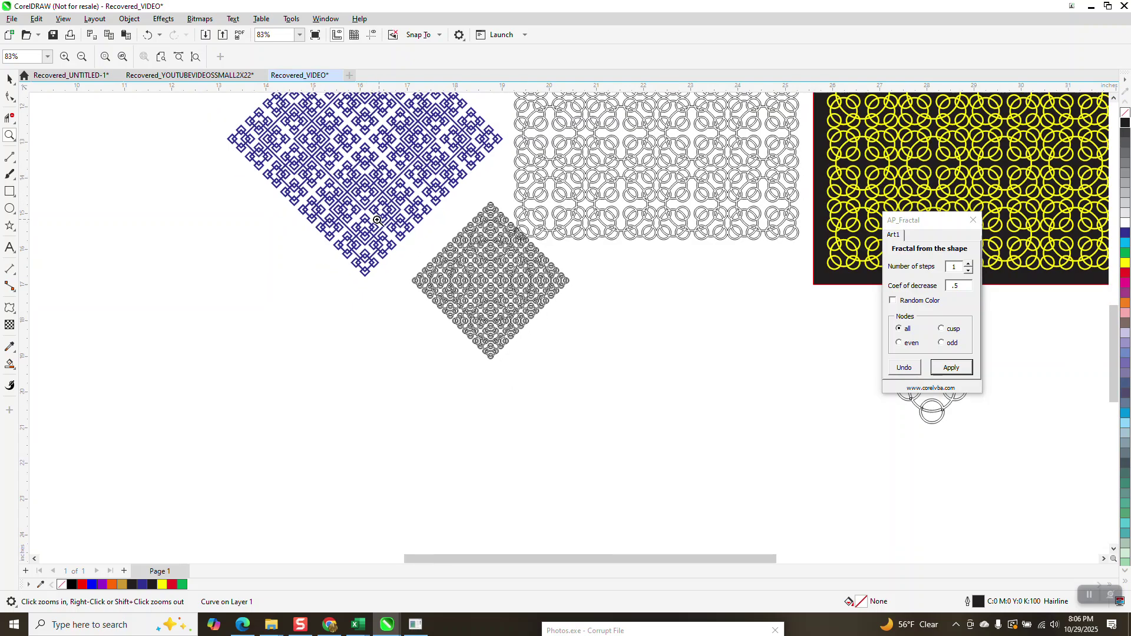
scroll(373, 121, "up", 6)
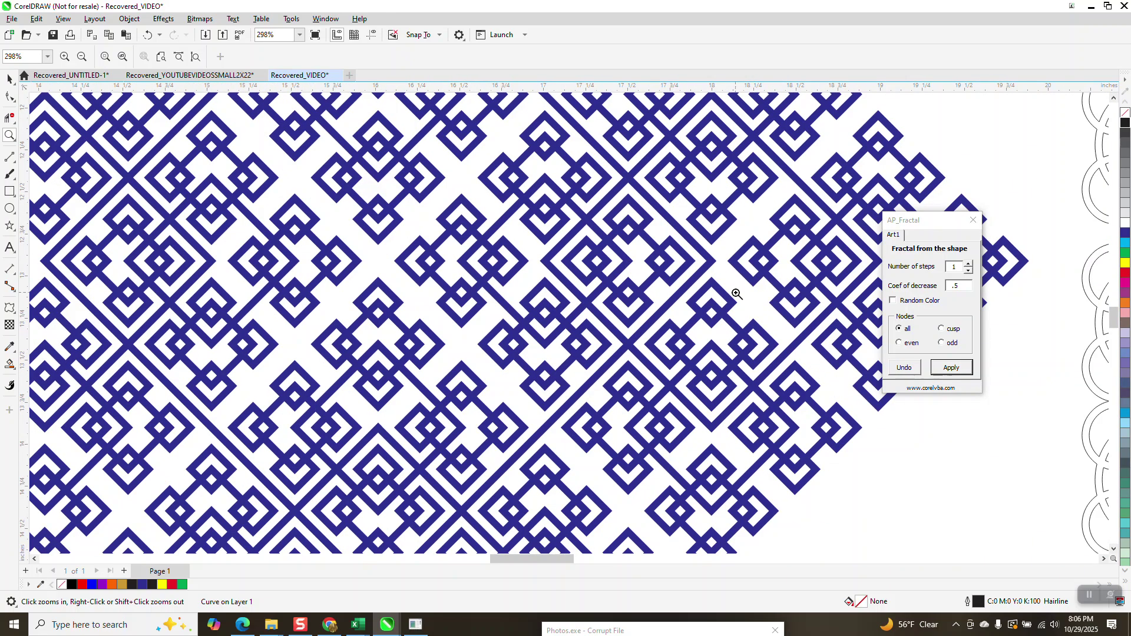
scroll(384, 353, "down", 2)
scroll(256, 313, "down", 5)
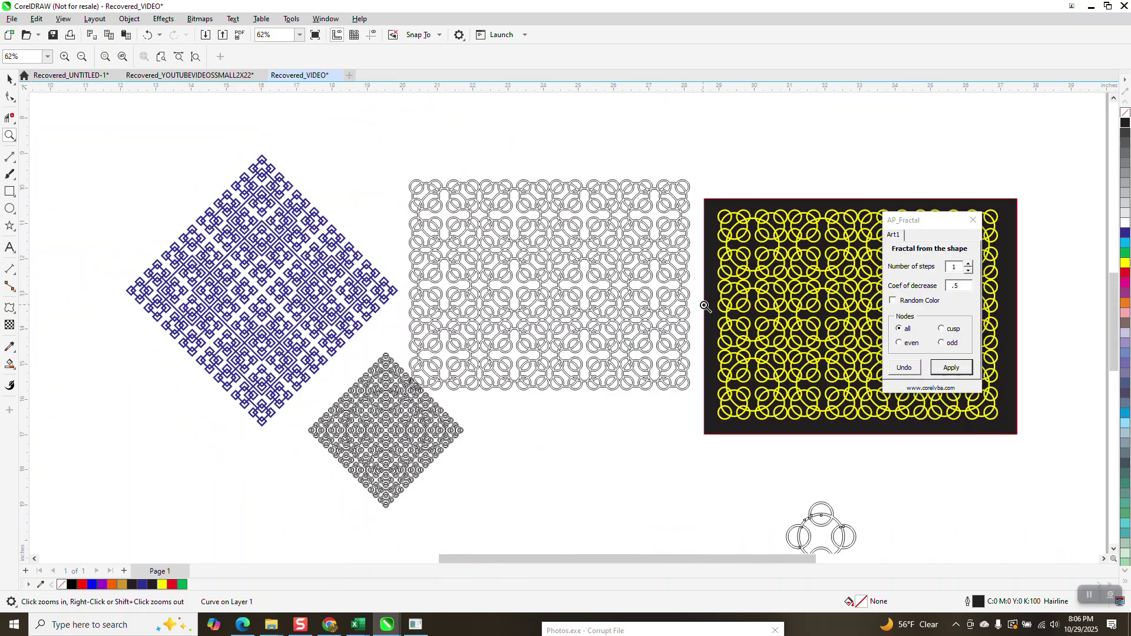
scroll(732, 248, "down", 1)
scroll(520, 223, "down", 1)
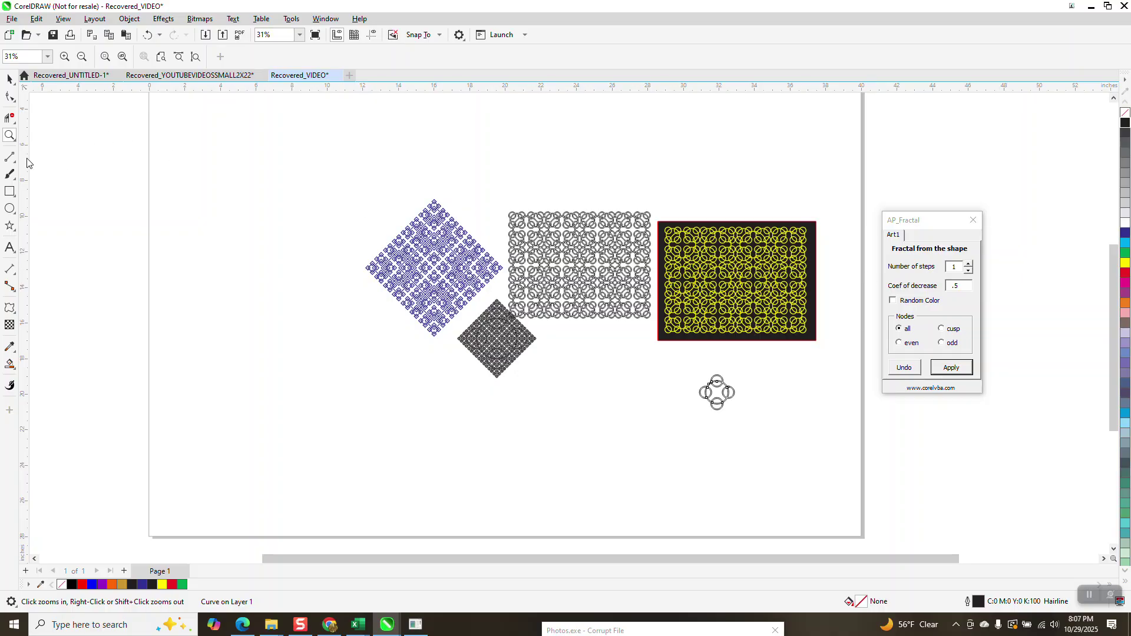
left_click_drag(699, 370, 764, 423)
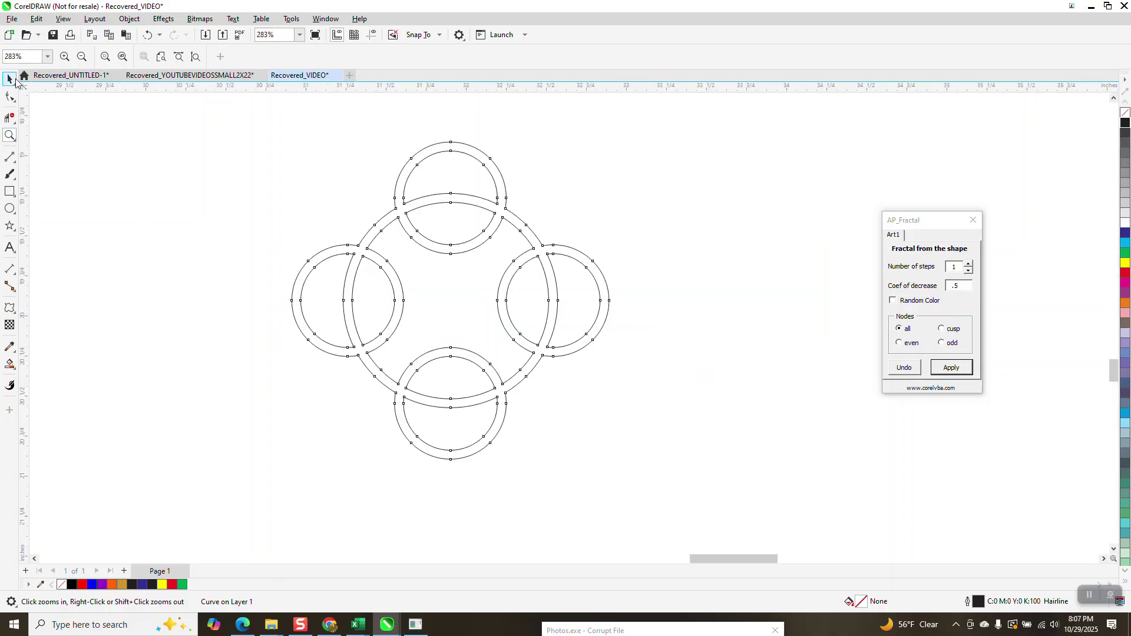
double_click(12, 85)
scroll(167, 164, "down", 1)
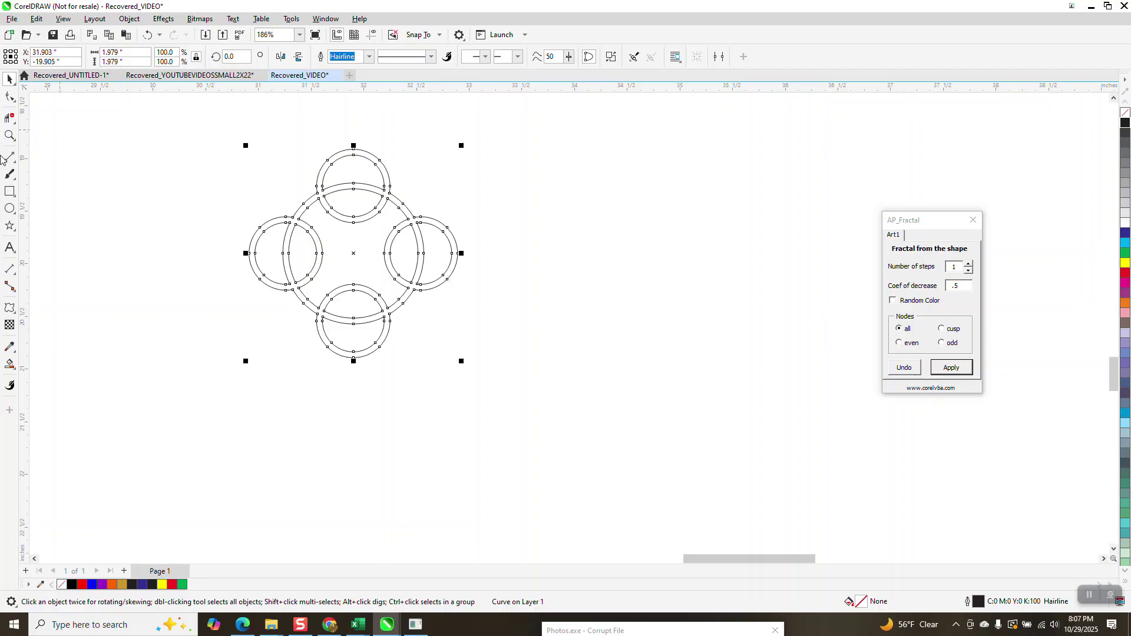
Step: Draw a square to the right of the welded circle motif and apply the one-step fractal to it
left_click(9, 191)
left_click_drag(672, 244, 589, 345)
left_click(967, 370)
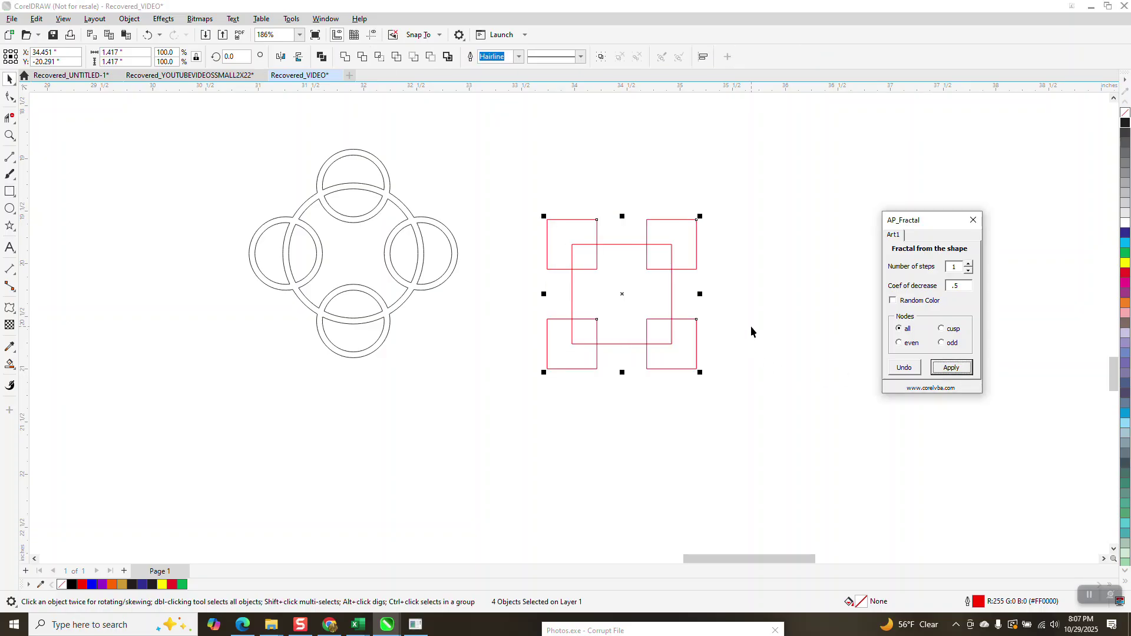
Step: Delete the square together with its four smaller corner squares
left_click(671, 294)
left_click_drag(529, 203, 759, 420)
key("Delete")
Step: Draw a new square to the right of the welded circle motif and set its size to 2 inches
left_click(13, 191)
left_click_drag(729, 289, 621, 397)
double_click(121, 51)
type("2")
key("Return")
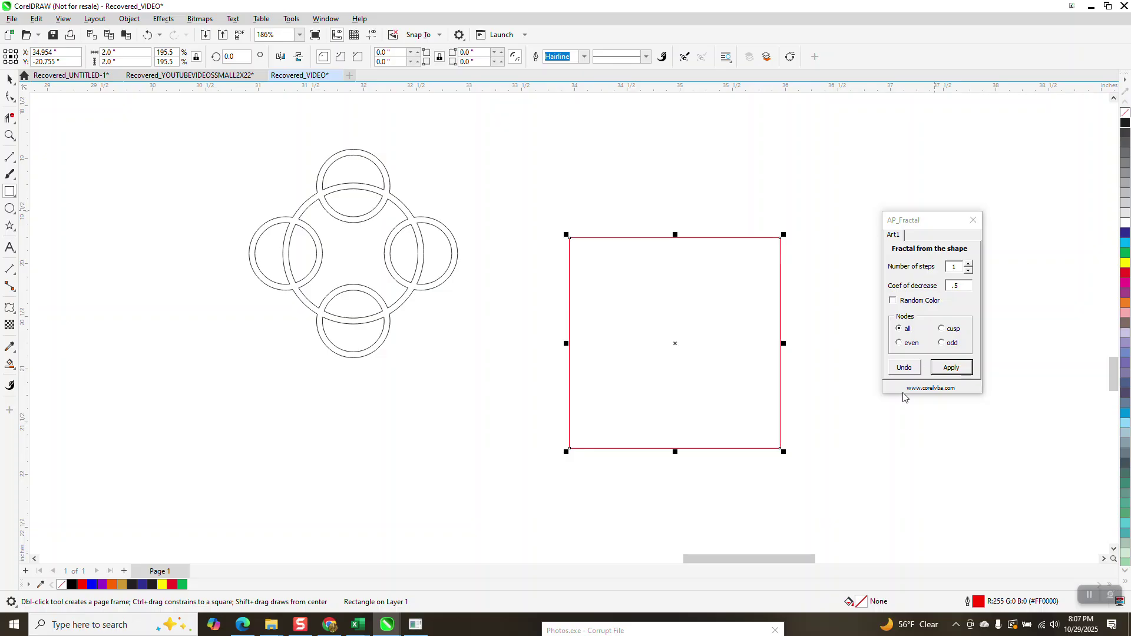
Step: Apply the one-step fractal at .5 to the 2-inch square and select the small square at its upper-right corner
left_click(948, 368)
left_click(793, 185)
left_click(794, 186)
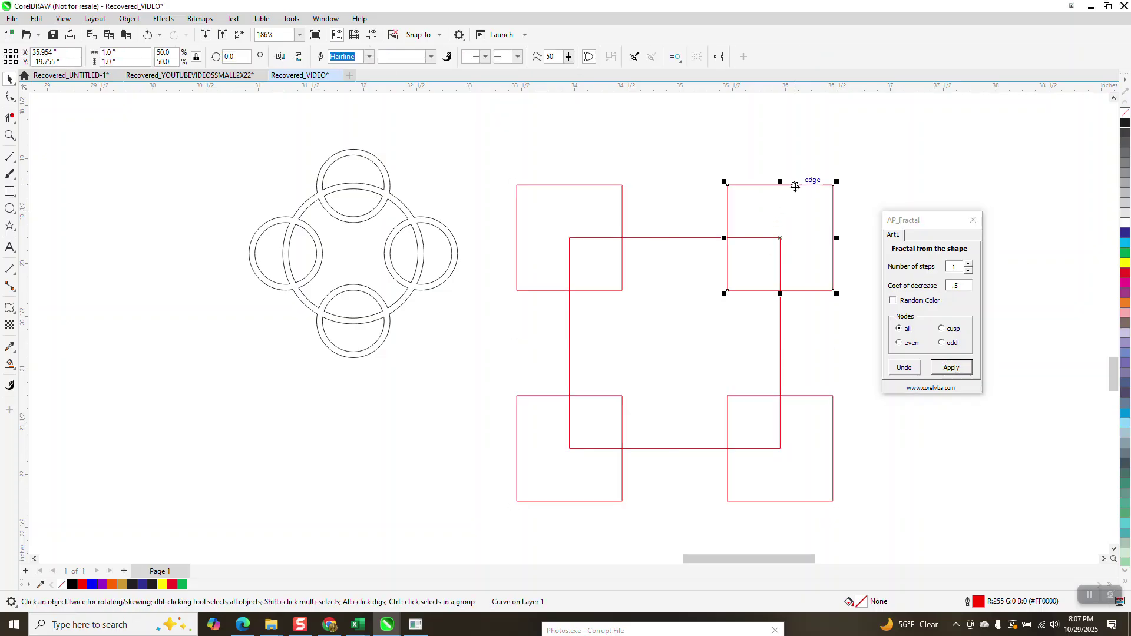
Step: Weld the 2-inch square and its four corner squares into one outline and move it to the left of the circle motif
left_click(651, 256)
scroll(698, 225, "down", 2)
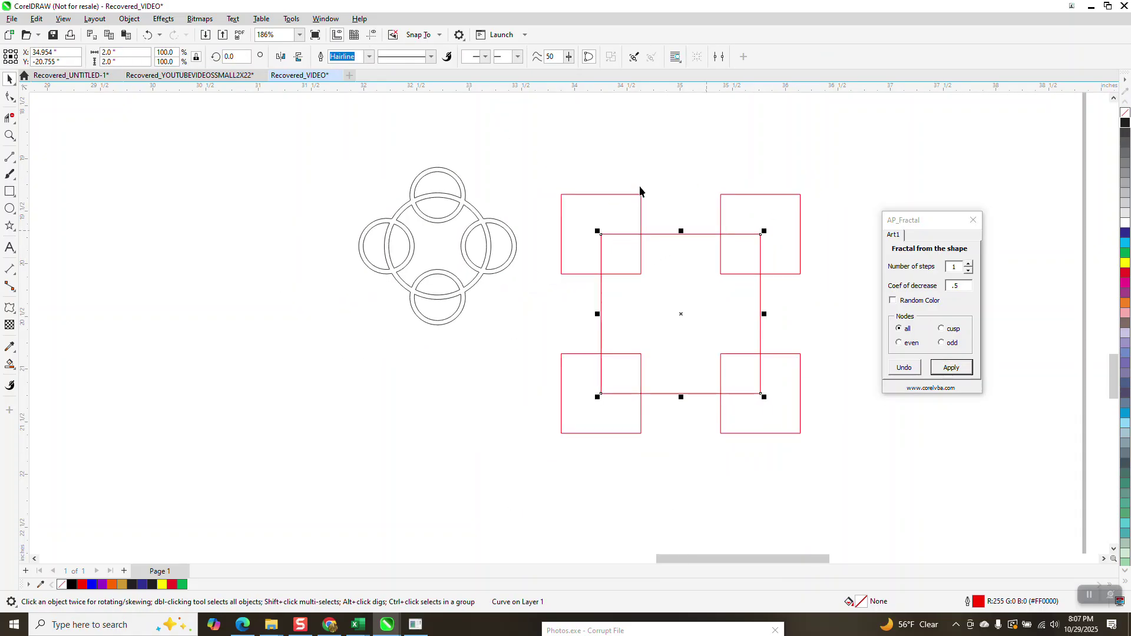
left_click_drag(528, 154, 759, 454)
left_click_drag(843, 485, 842, 485)
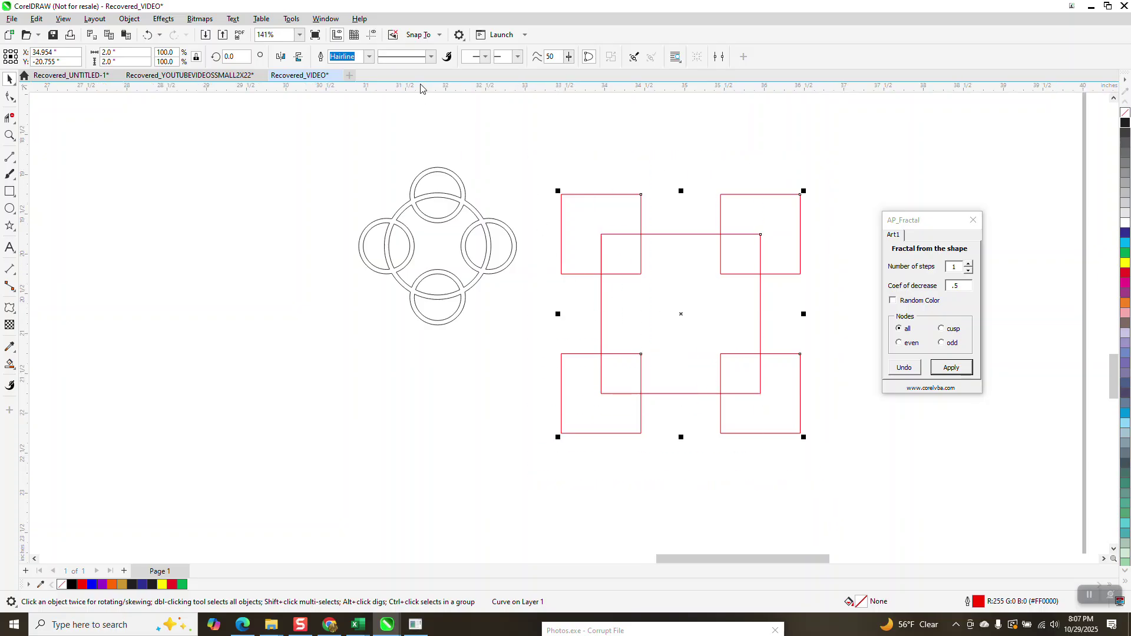
key("ctrl+l")
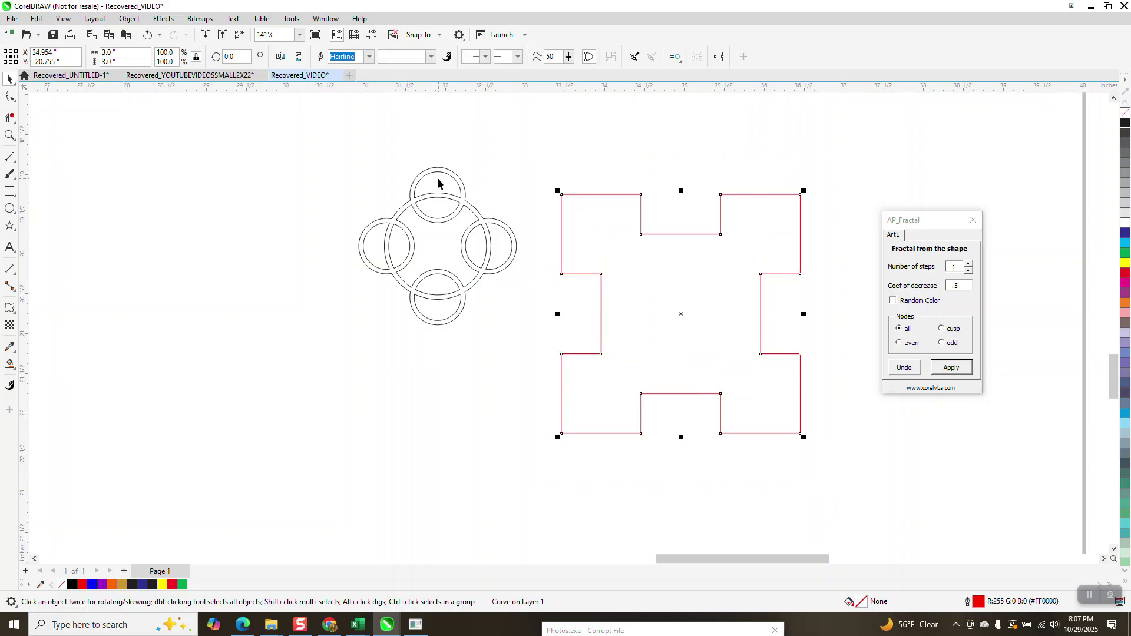
left_click_drag(677, 259, 229, 197)
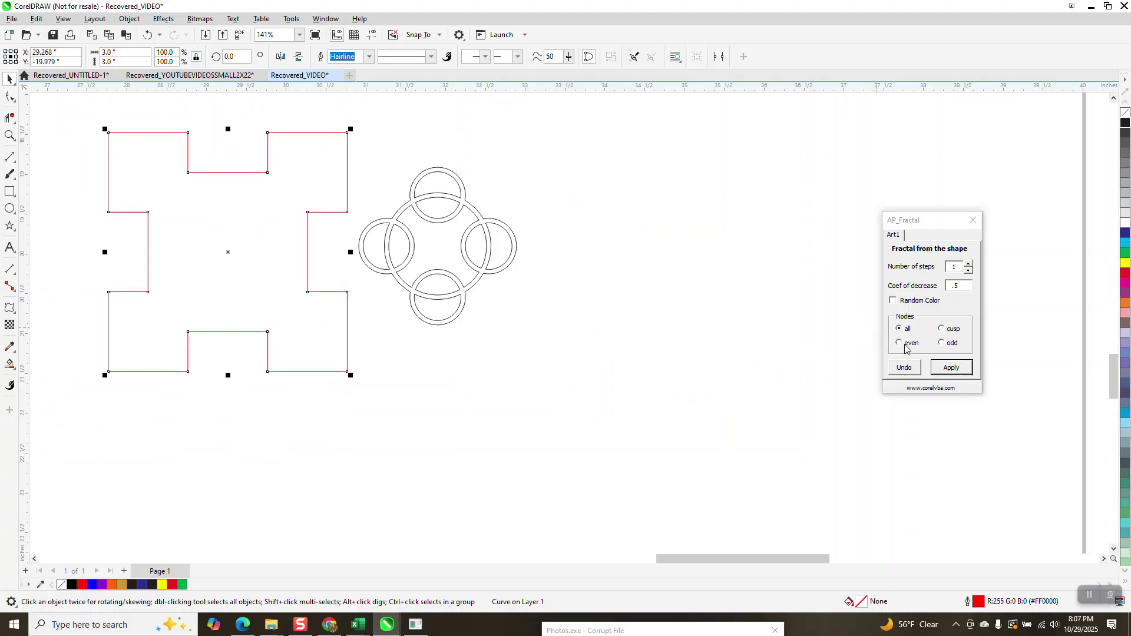
Step: Draw a circle about 0.98 inches wide right of the circle motif and try a one-step fractal on its even nodes
left_click(10, 209)
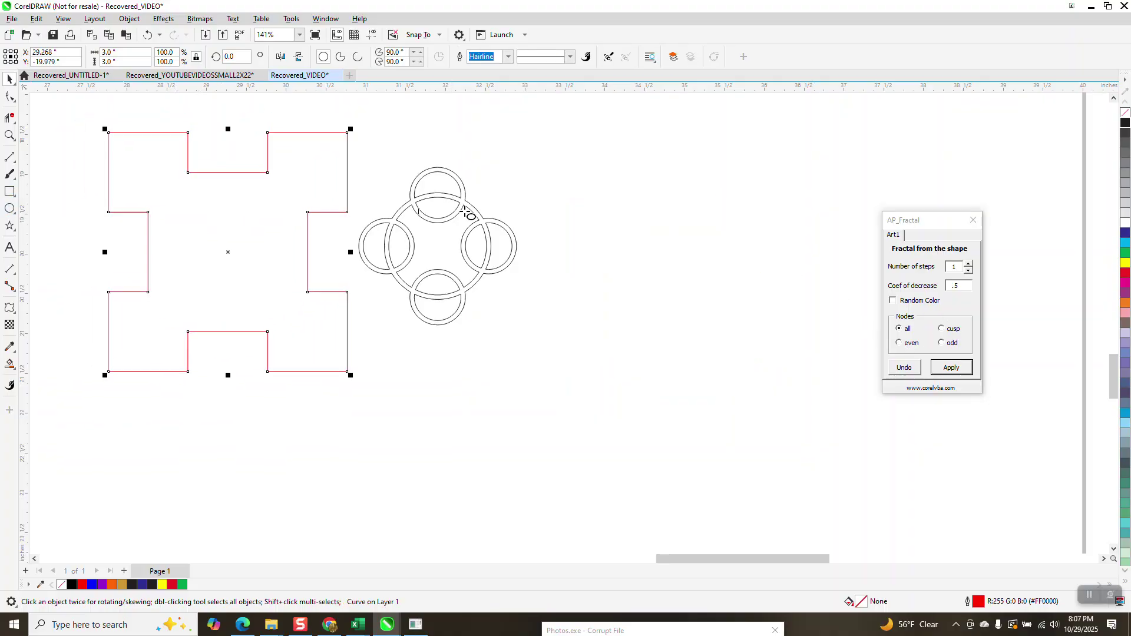
left_click_drag(709, 212, 672, 294)
left_click(903, 344)
left_click(950, 368)
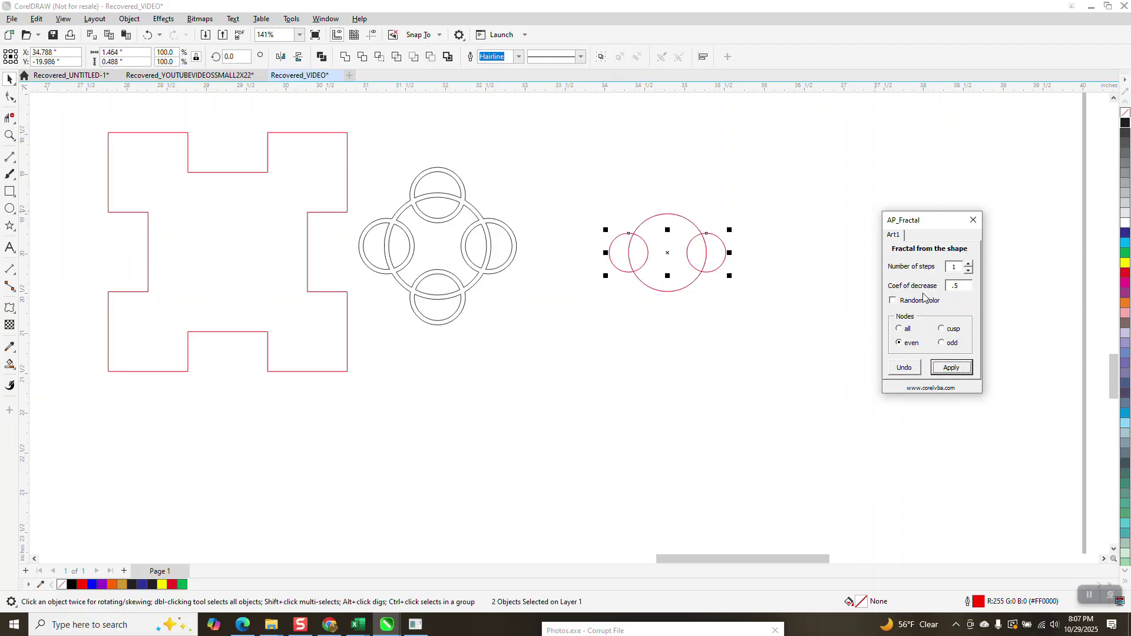
left_click(148, 34)
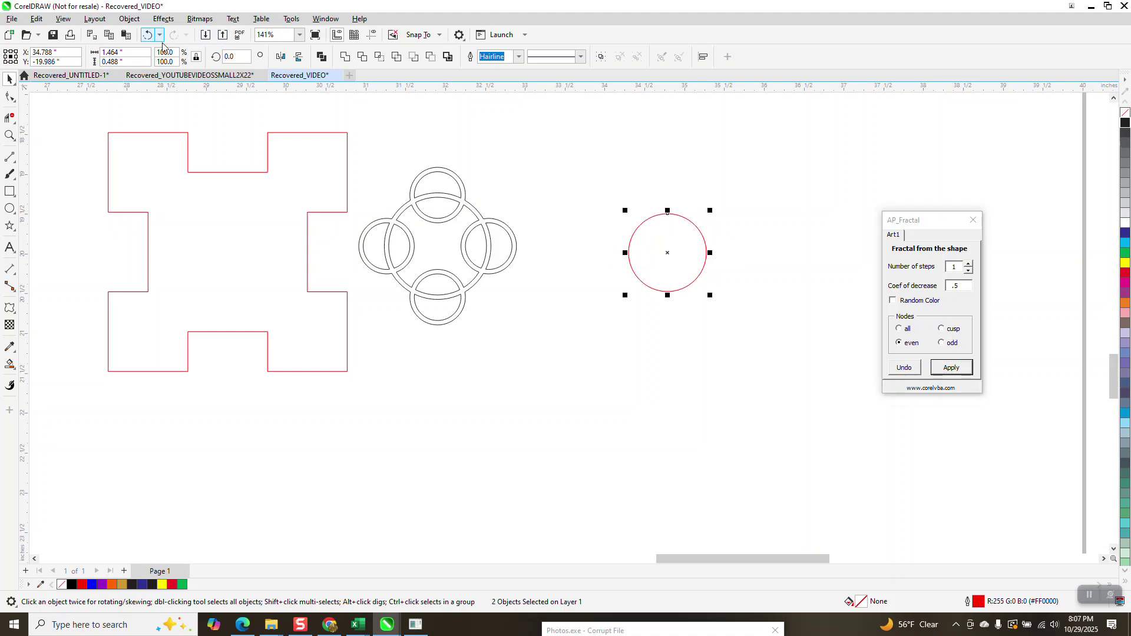
Step: Try a one-step fractal at .5 on the circle's odd nodes and undo it
left_click(943, 344)
left_click(945, 368)
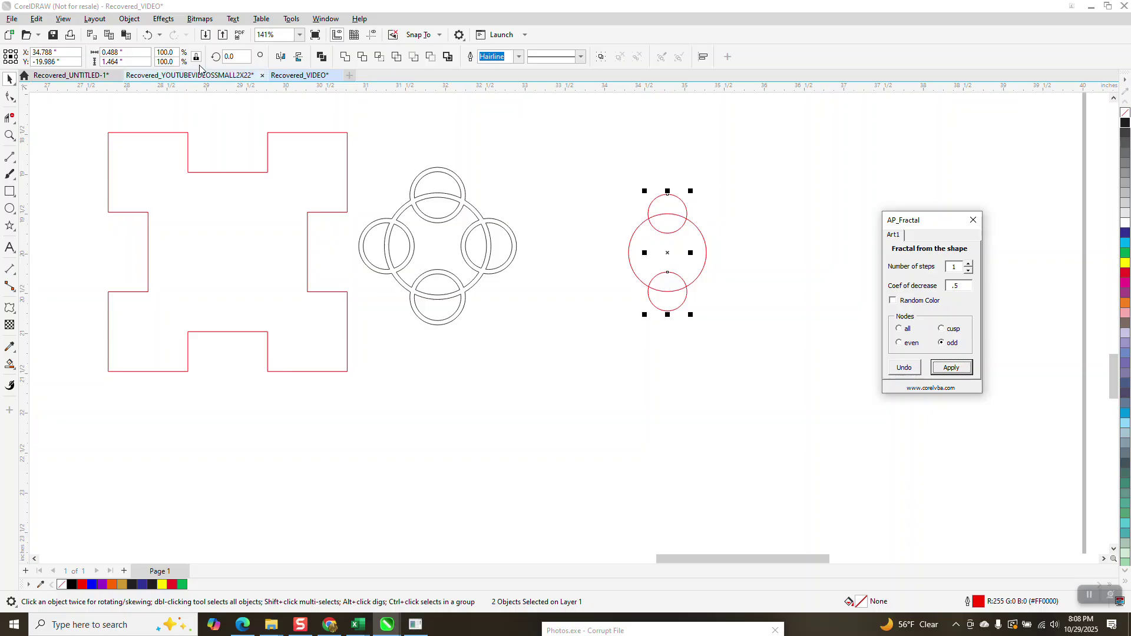
left_click(148, 34)
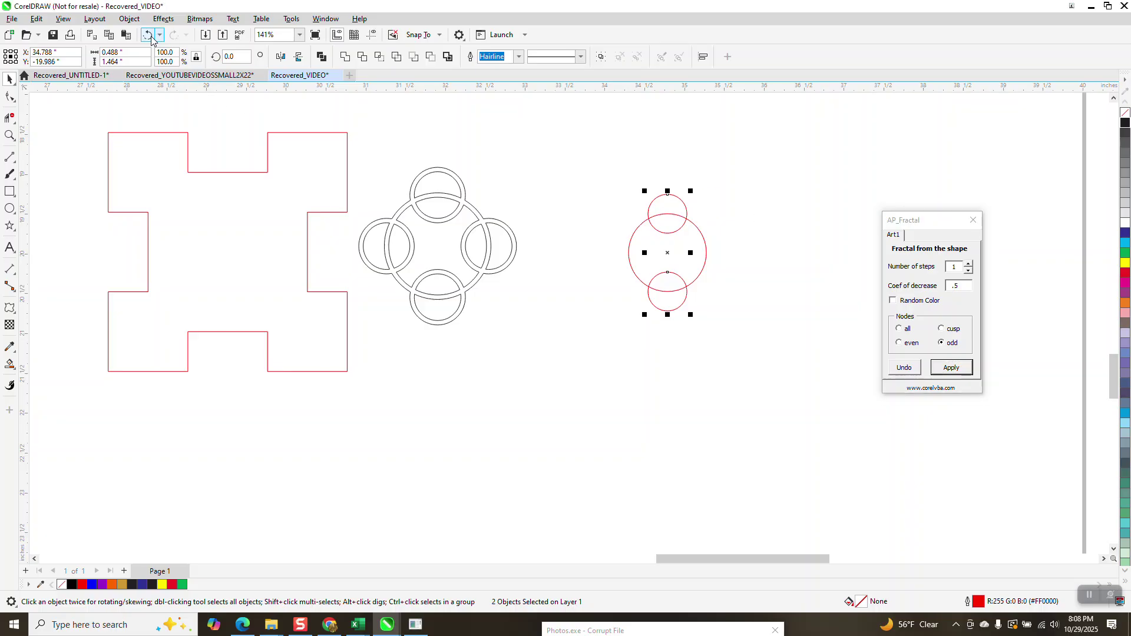
Step: Try a two-step fractal on the circle's odd nodes and undo it back to the plain circle
left_click(969, 264)
left_click(955, 368)
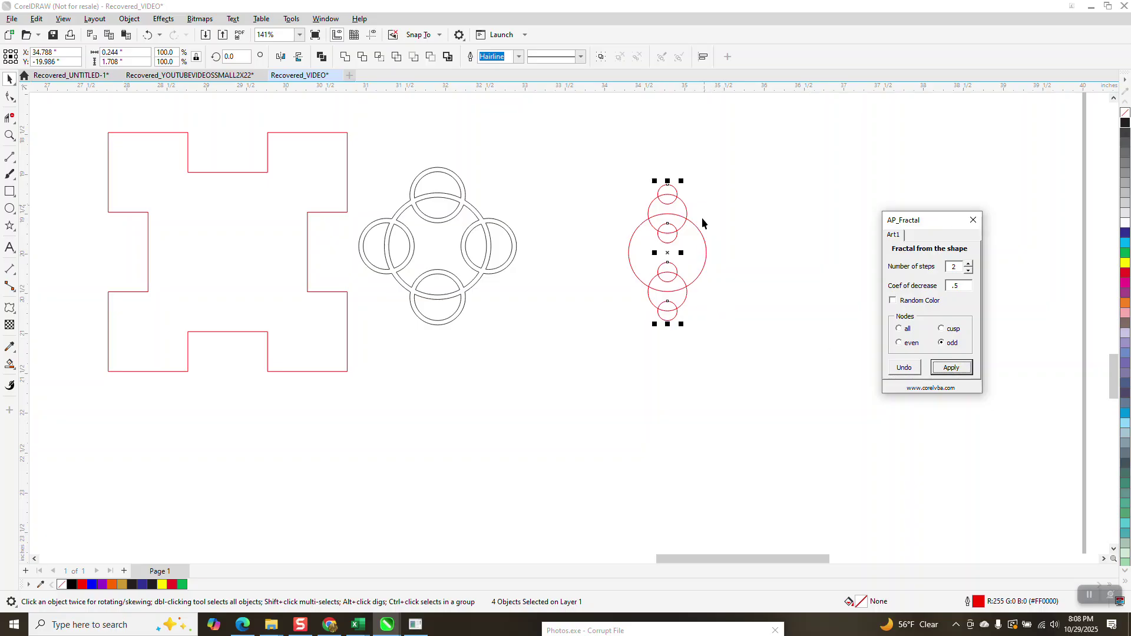
left_click(149, 35)
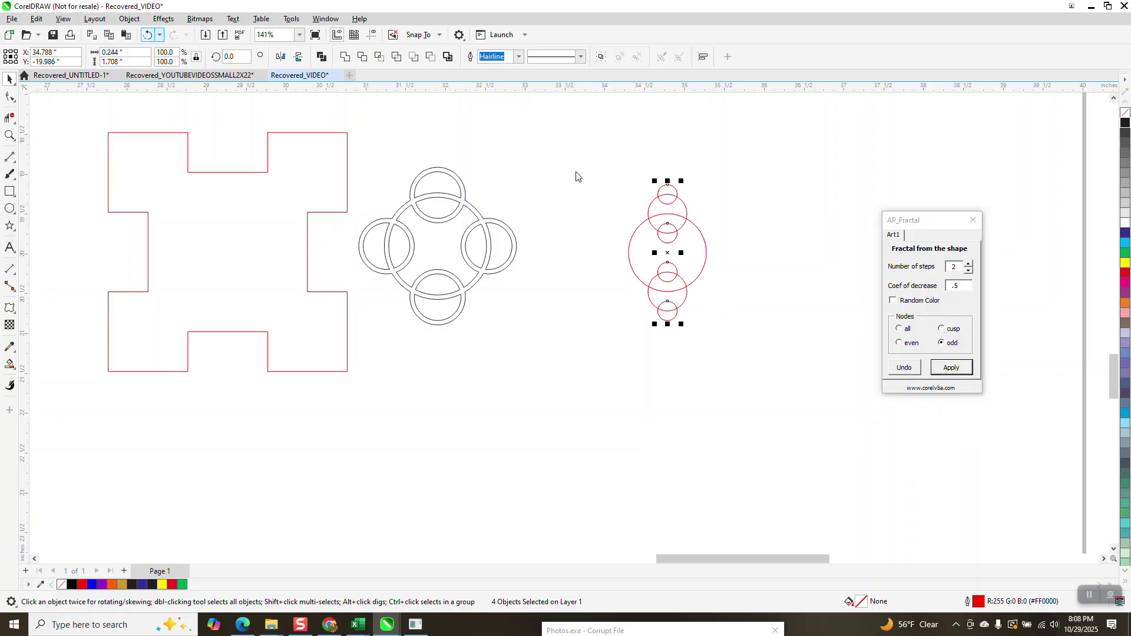
left_click(149, 36)
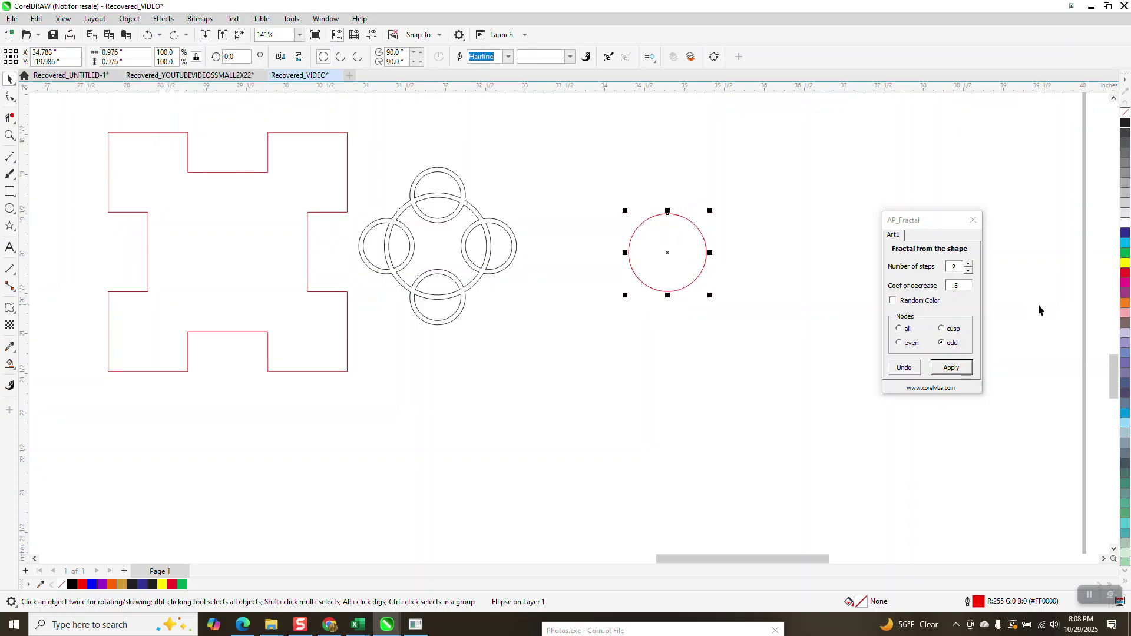
Step: Apply a four-step fractal at .5 to the circle using all nodes
left_click(969, 264)
left_click(968, 264)
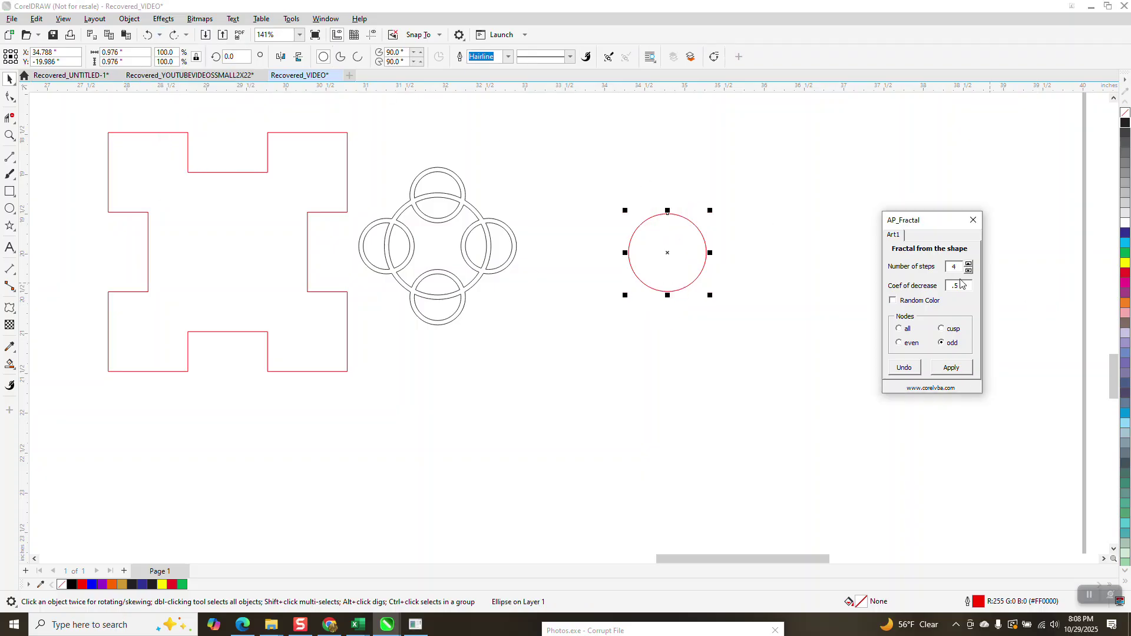
left_click(900, 329)
left_click(950, 369)
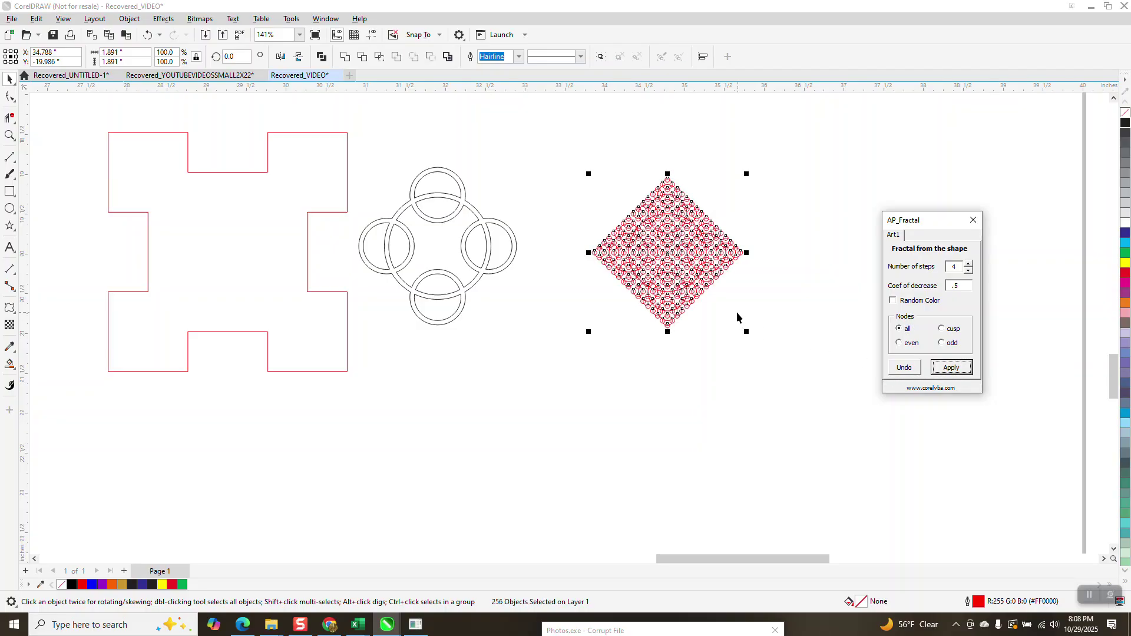
Step: Select the whole diamond-shaped circle fractal and enlarge it to about 4.64 by 4.49 inches
left_click(10, 136)
left_click_drag(592, 183, 834, 367)
left_click_drag(421, 198, 685, 373)
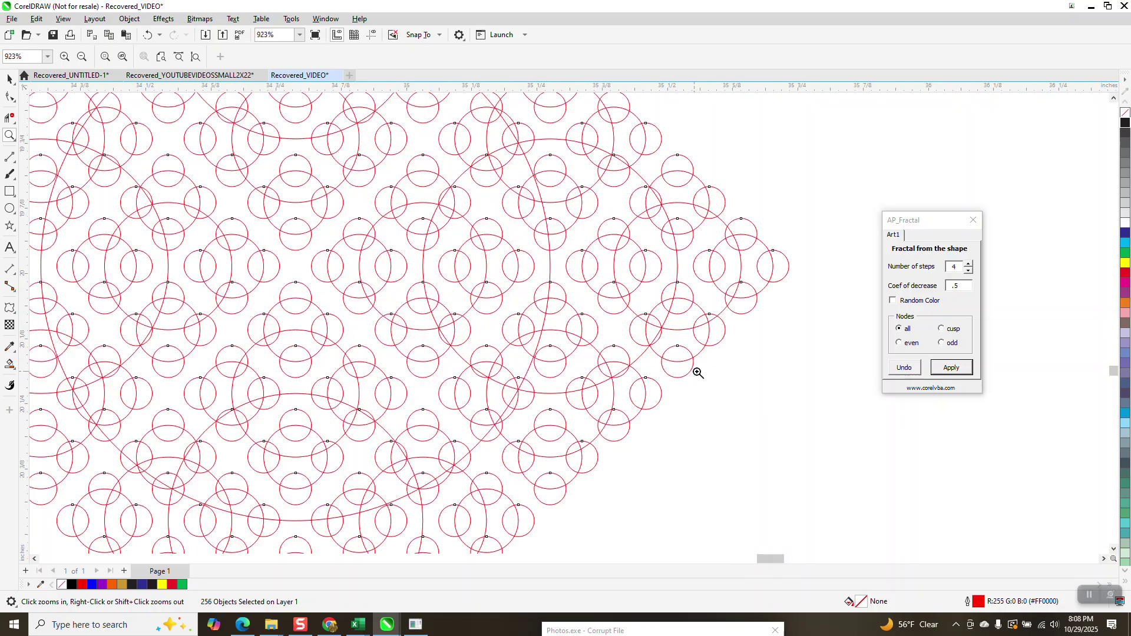
scroll(733, 355, "down", 1)
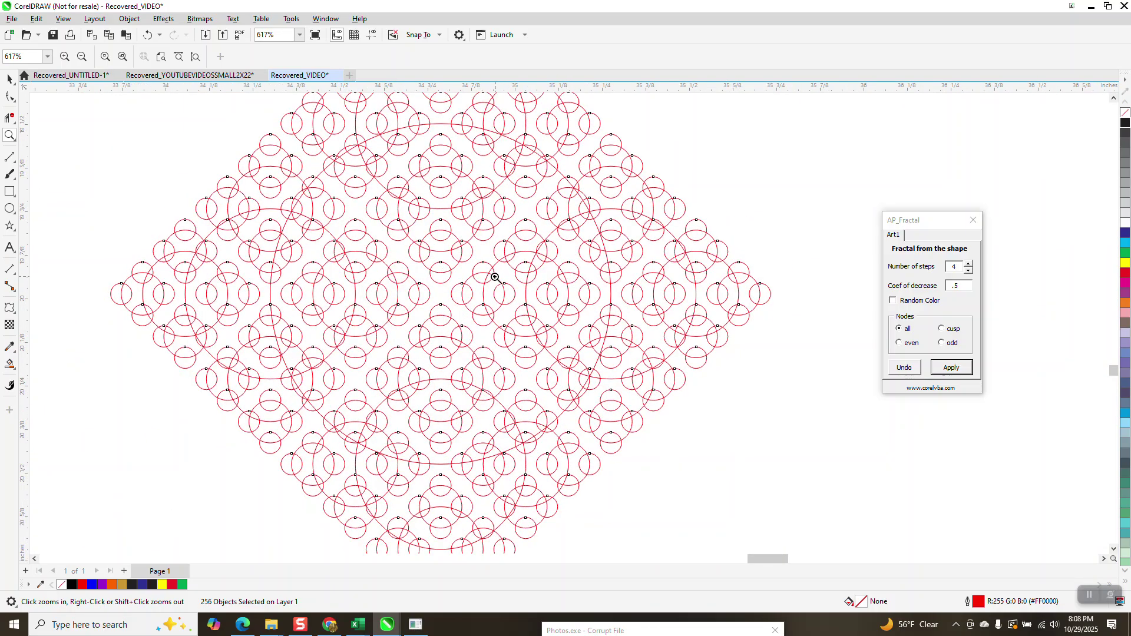
scroll(574, 255, "down", 2)
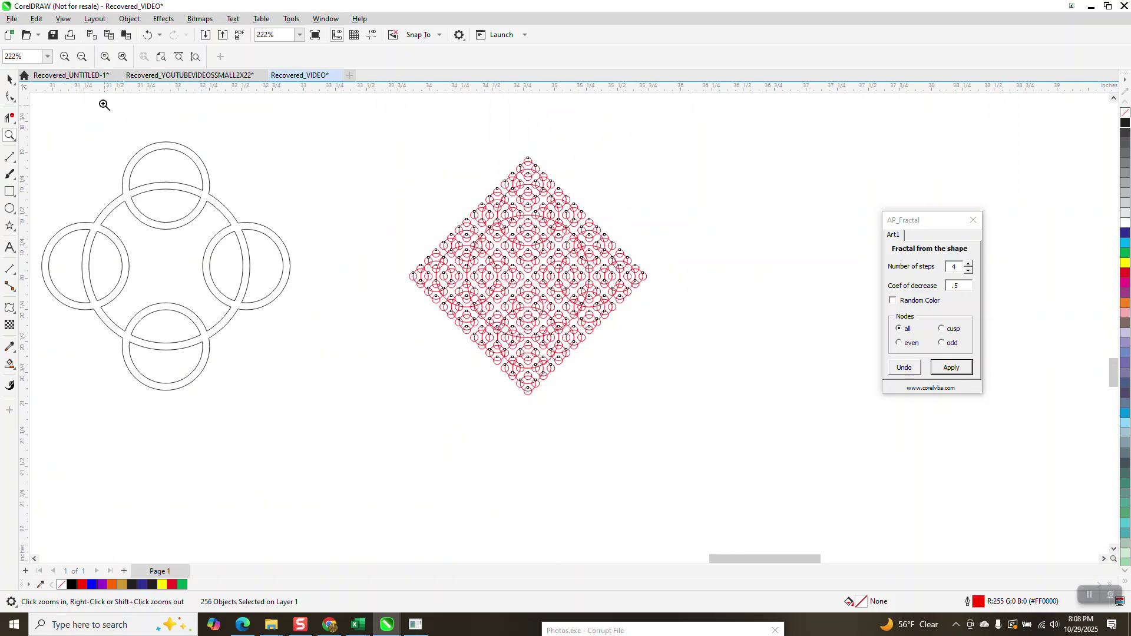
left_click(10, 78)
left_click_drag(384, 133, 704, 407)
scroll(566, 233, "down", 1)
left_click_drag(577, 285, 813, 447)
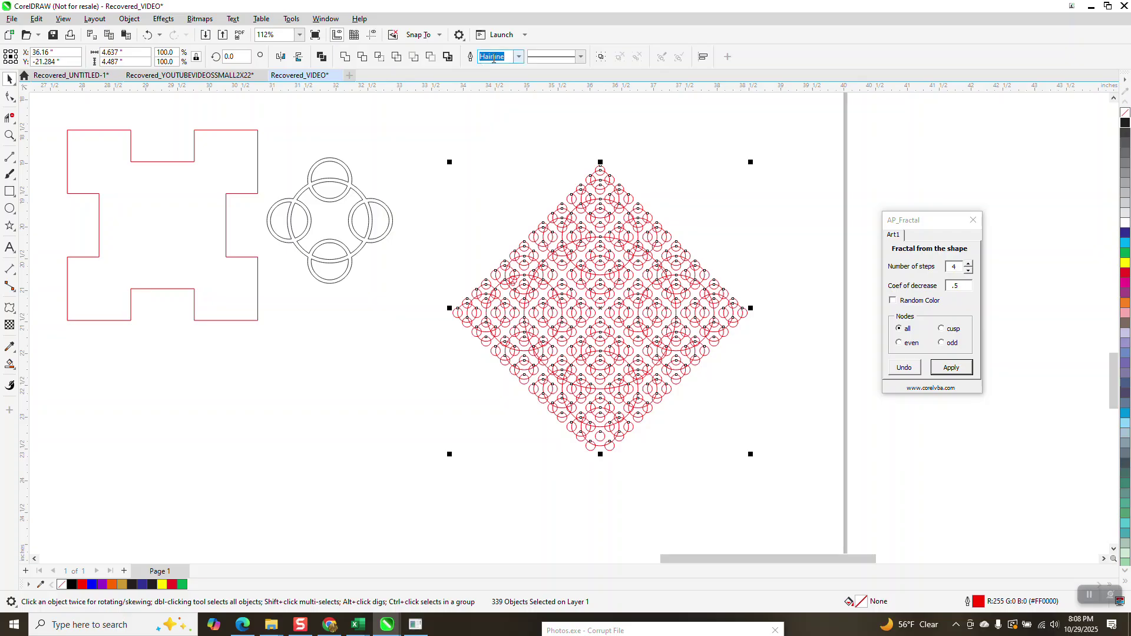
Step: Give the fractal's circles 1.0 pt outlines and convert those outlines to objects with no fill and a black hairline outline
left_click(519, 56)
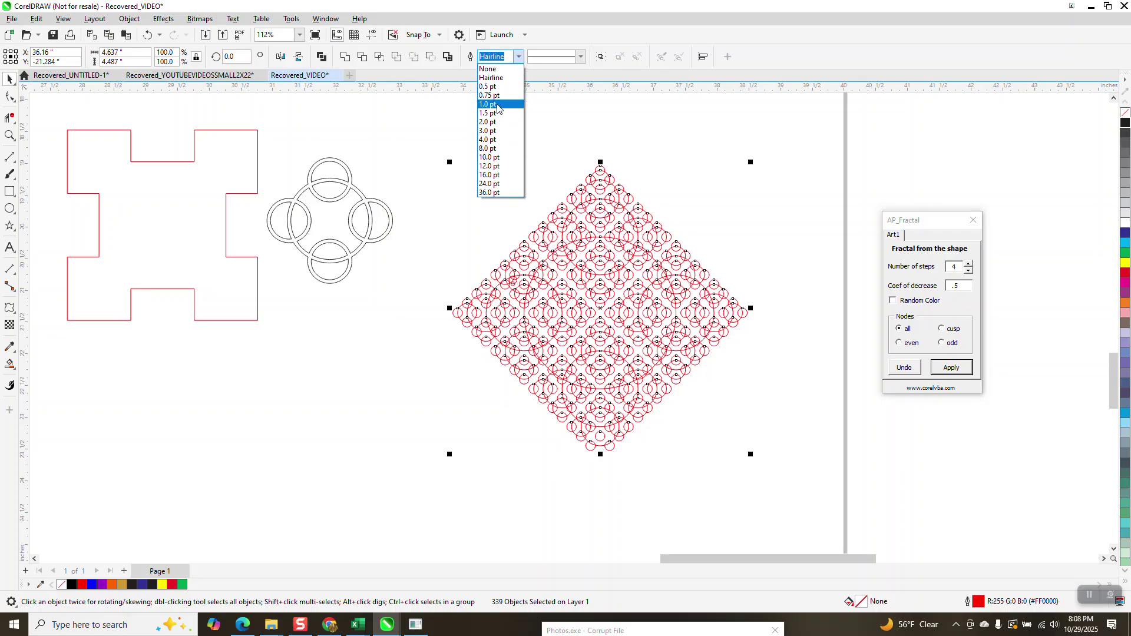
left_click(496, 106)
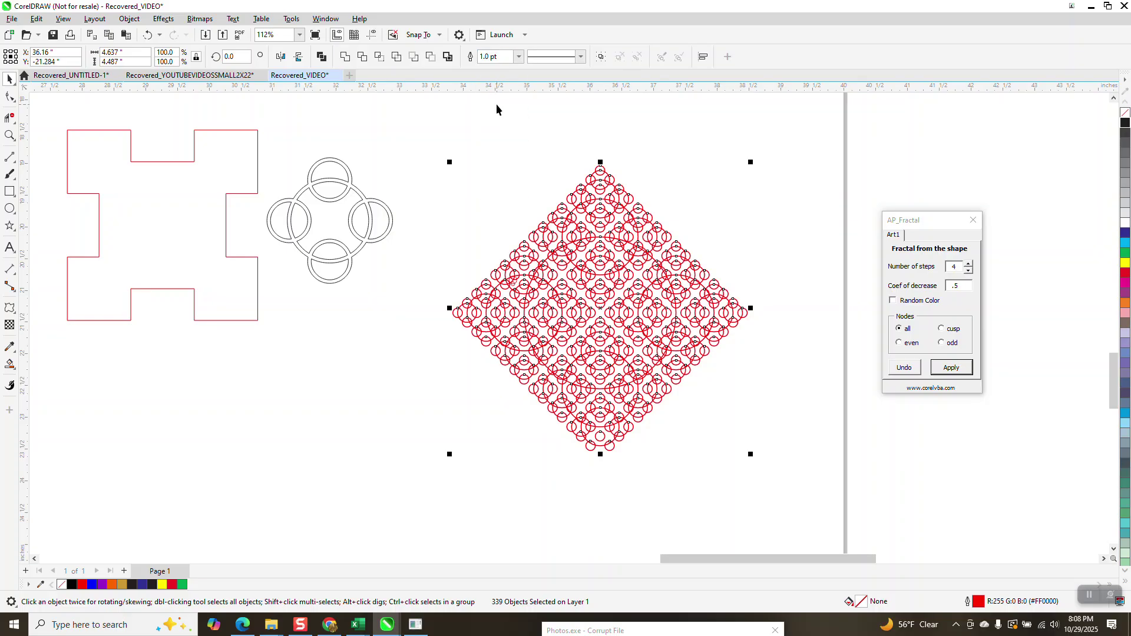
left_click(129, 19)
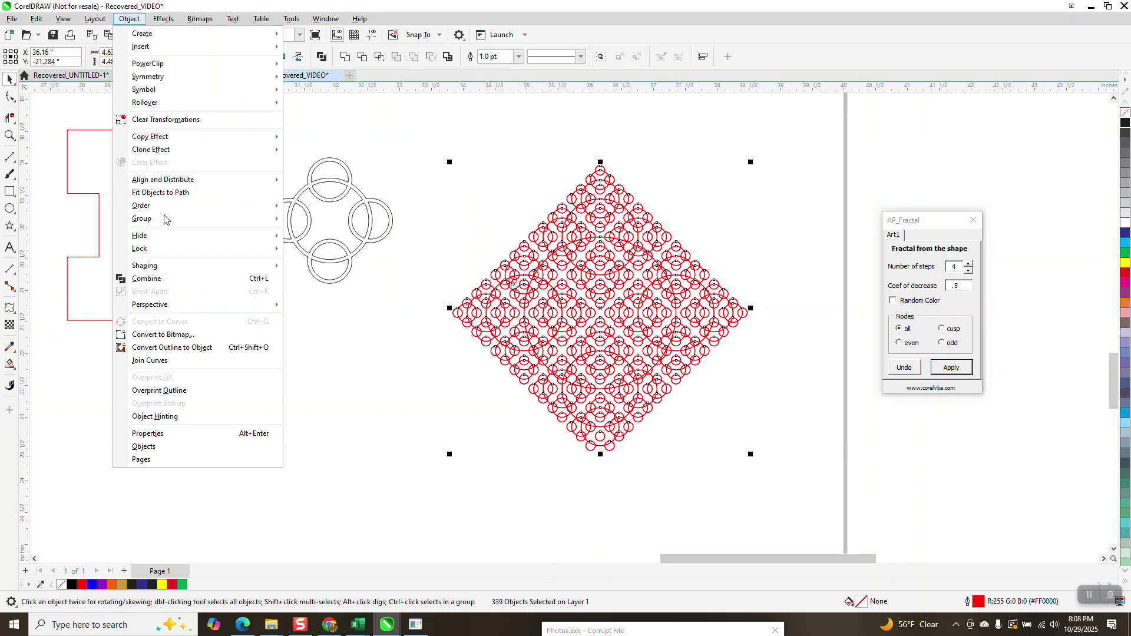
left_click(182, 348)
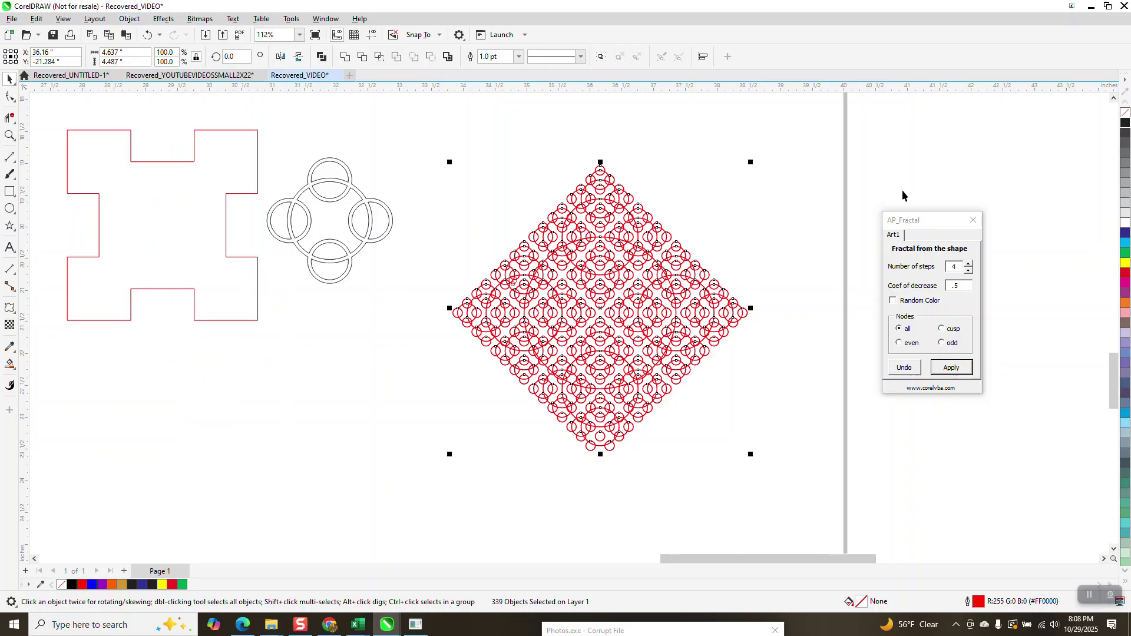
right_click(1126, 112)
right_click(1125, 122)
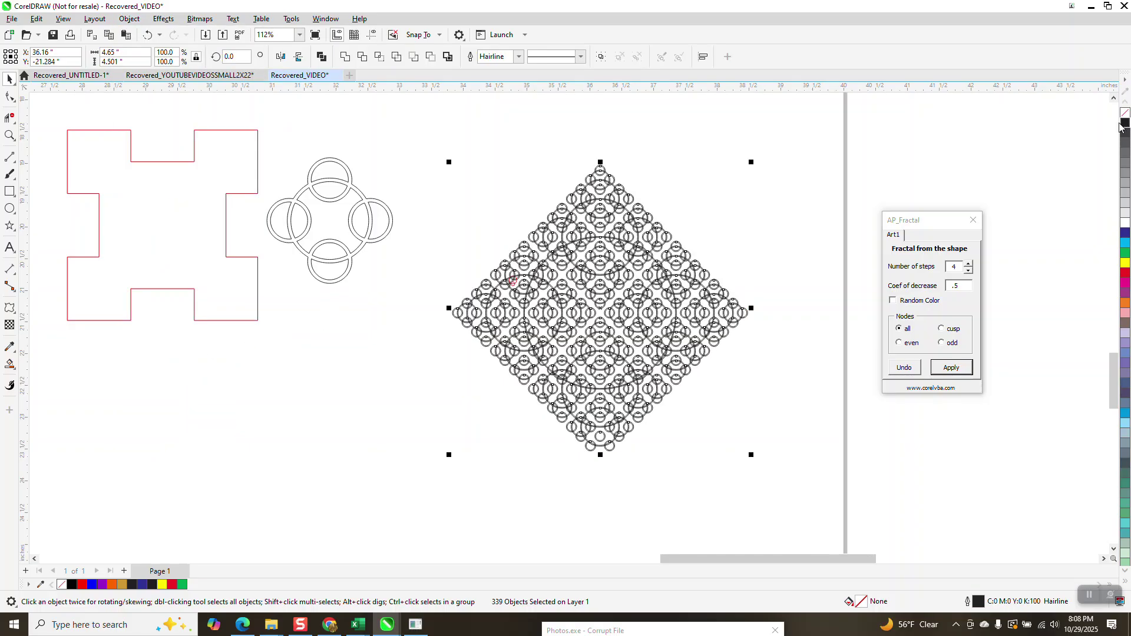
Step: Delete the two stray red circles left inside the black fractal near its upper-left side
left_click(478, 251)
left_click_drag(532, 302, 532, 301)
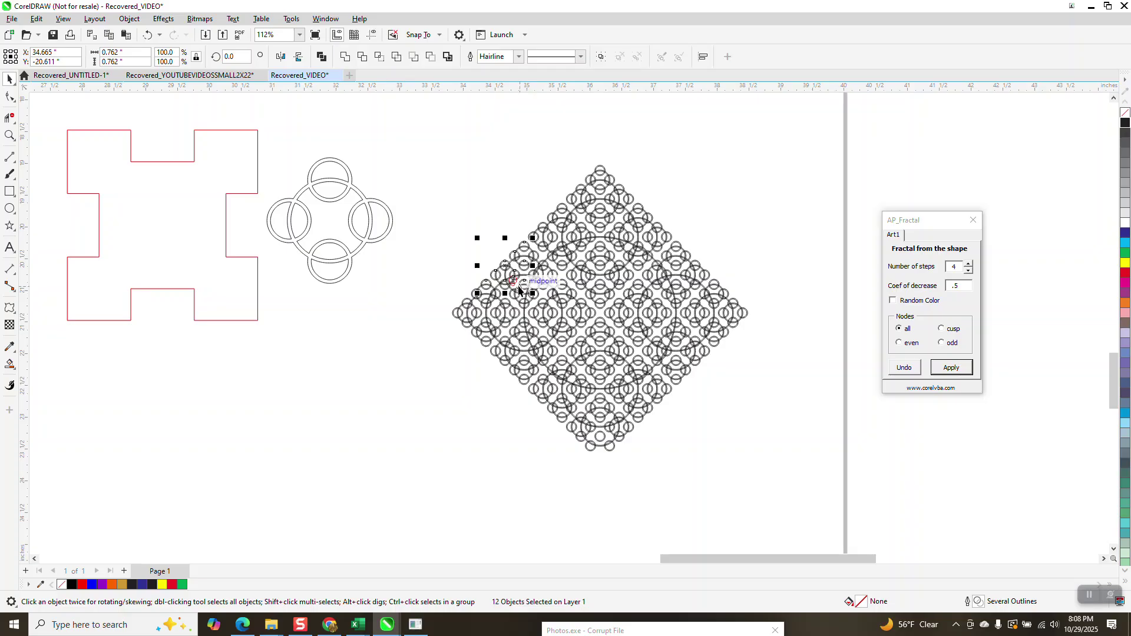
left_click(563, 210)
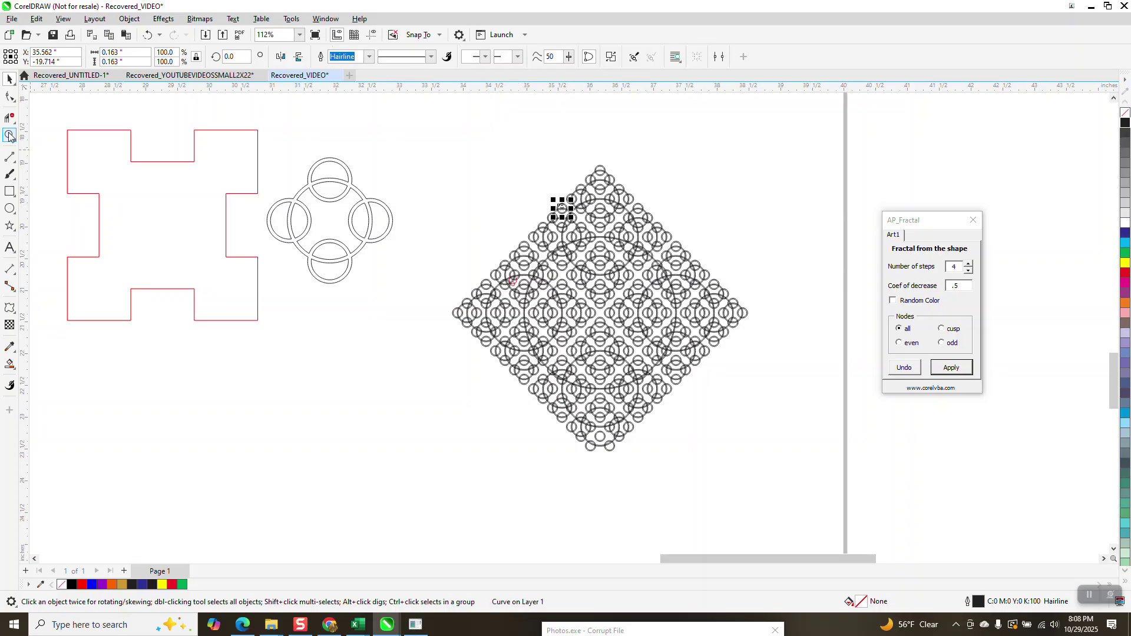
left_click(9, 135)
left_click_drag(508, 263, 568, 313)
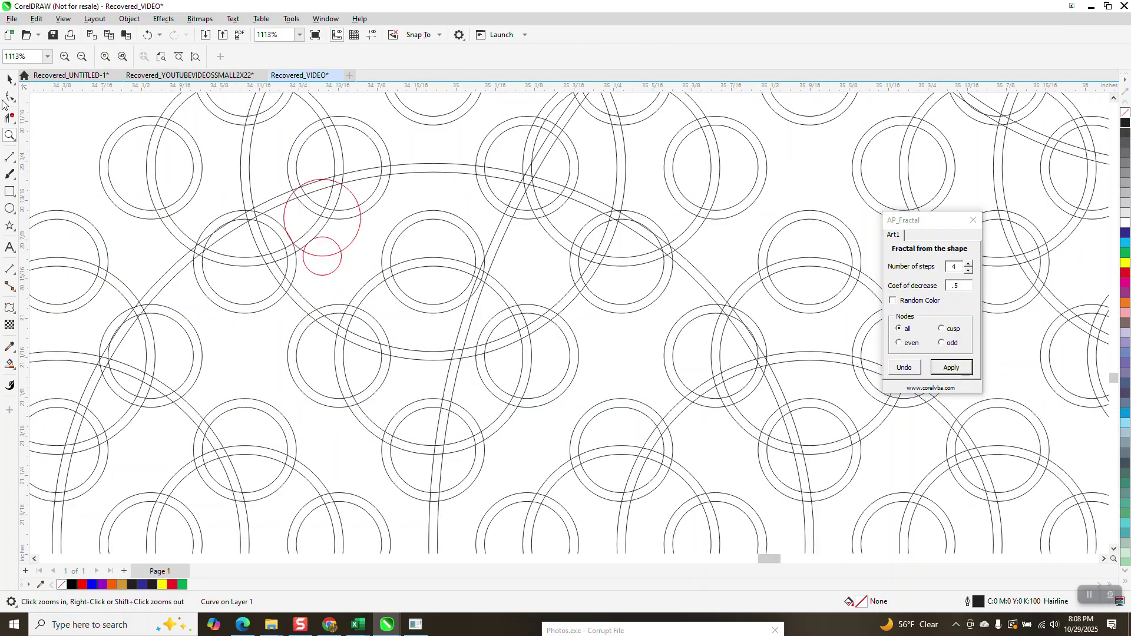
left_click(9, 79)
left_click(356, 241)
key("Delete")
left_click(322, 255)
key("Delete")
Step: Select all the black fractal rings and weld them into one curve
scroll(404, 186, "down", 8)
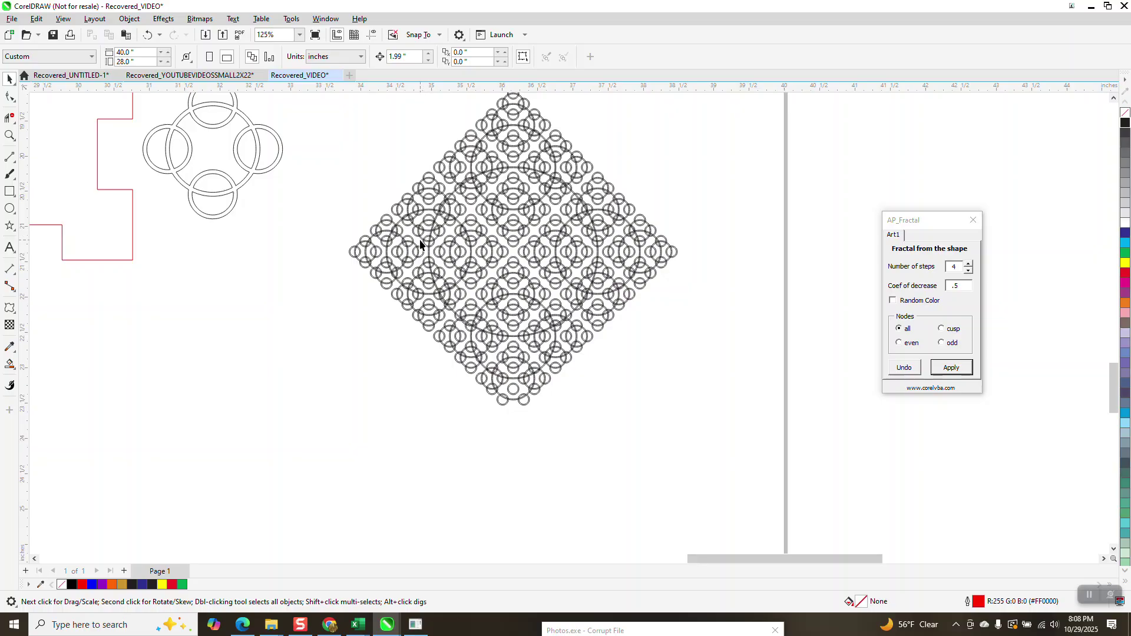
scroll(424, 239, "down", 1)
left_click_drag(647, 369, 694, 400)
scroll(507, 271, "down", 2)
left_click_drag(384, 148, 653, 357)
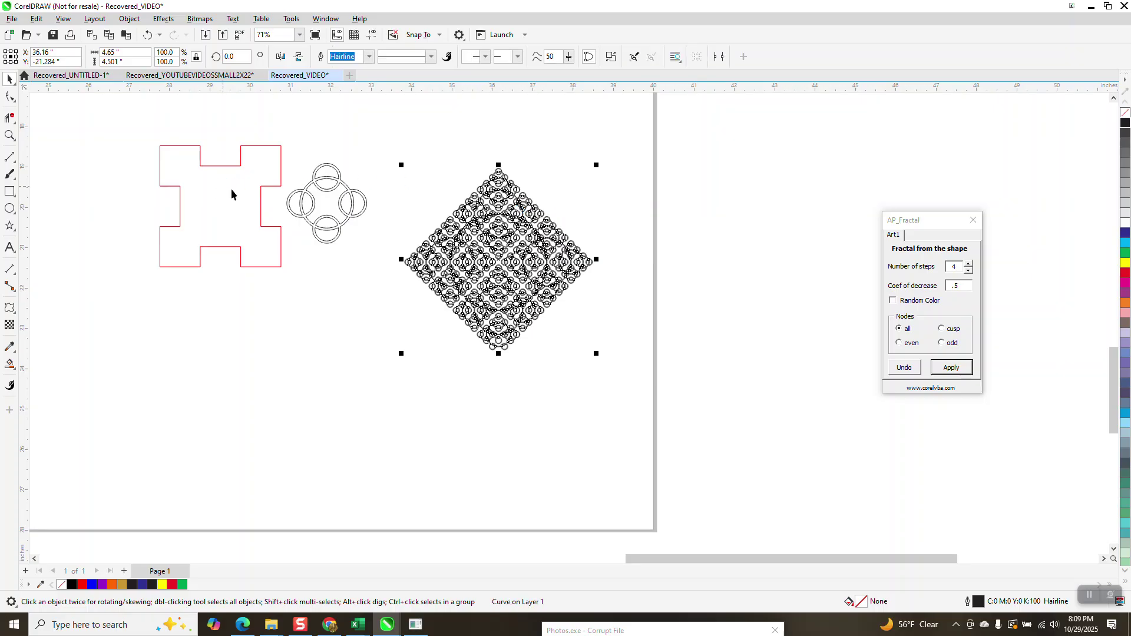
Step: Rotate the welded circle fractal by 45 degrees
left_click(10, 136)
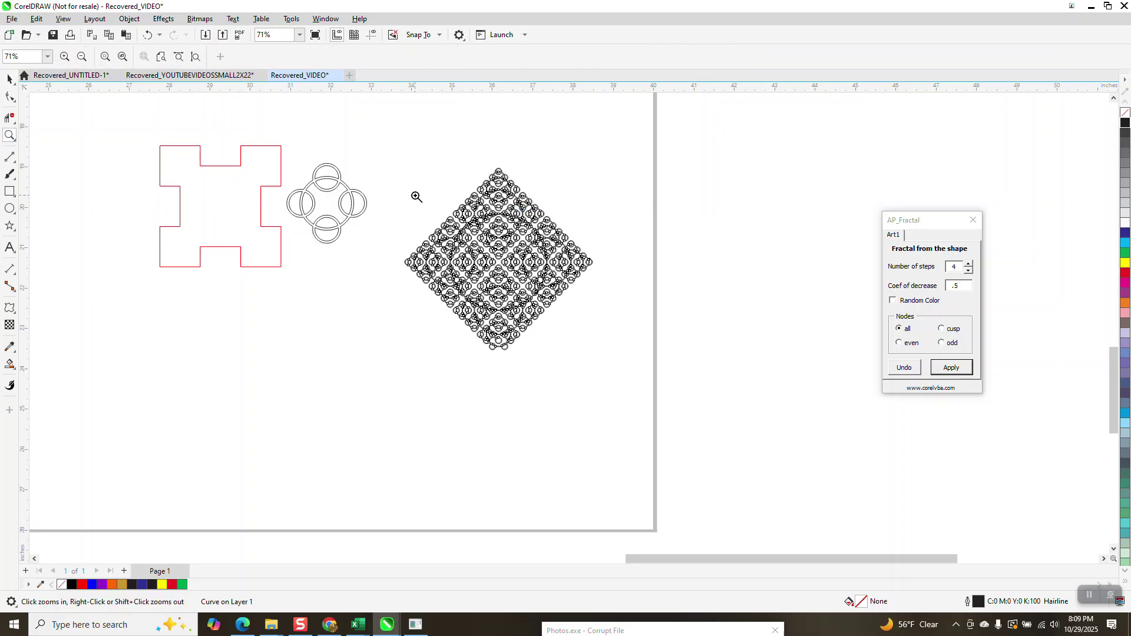
left_click(531, 251)
right_click(527, 247)
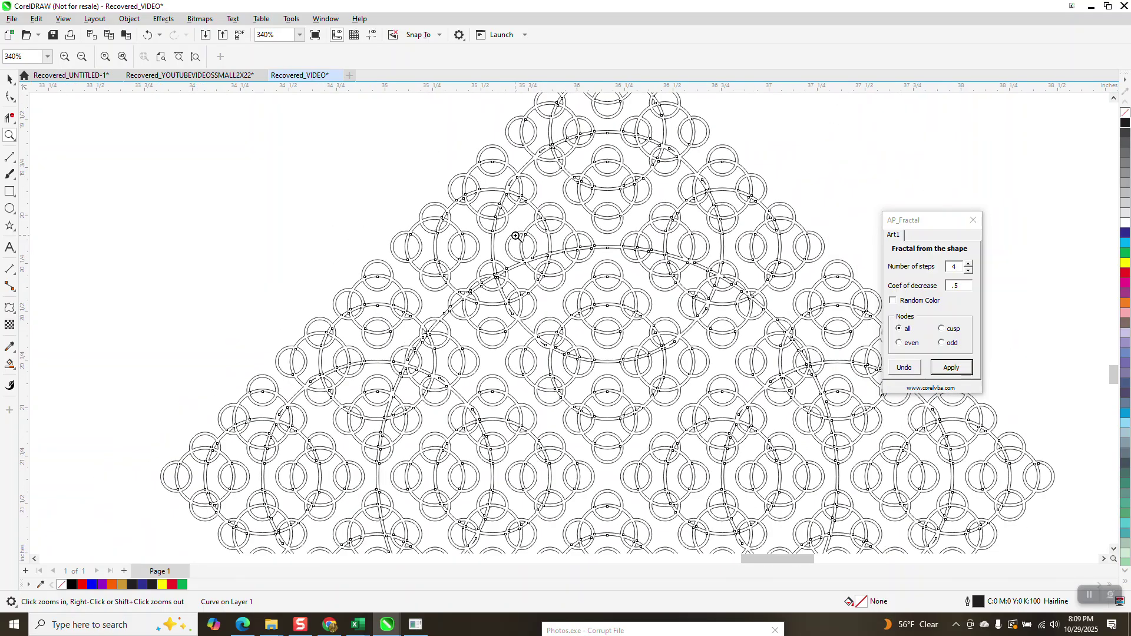
left_click_drag(504, 173, 546, 219)
scroll(428, 166, "down", 6)
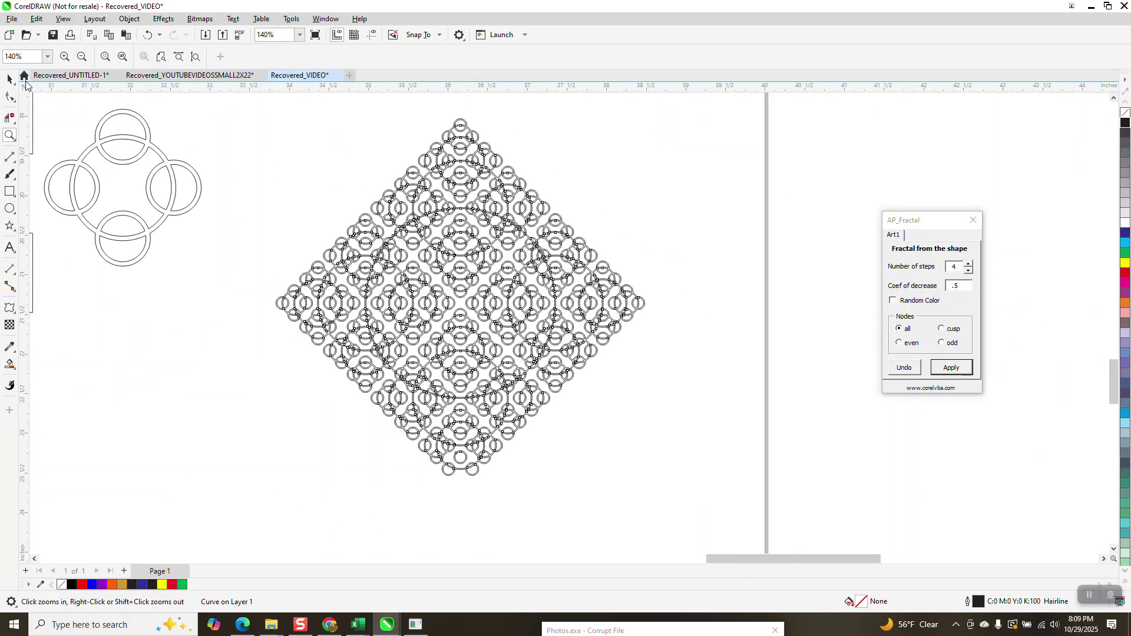
left_click(10, 78)
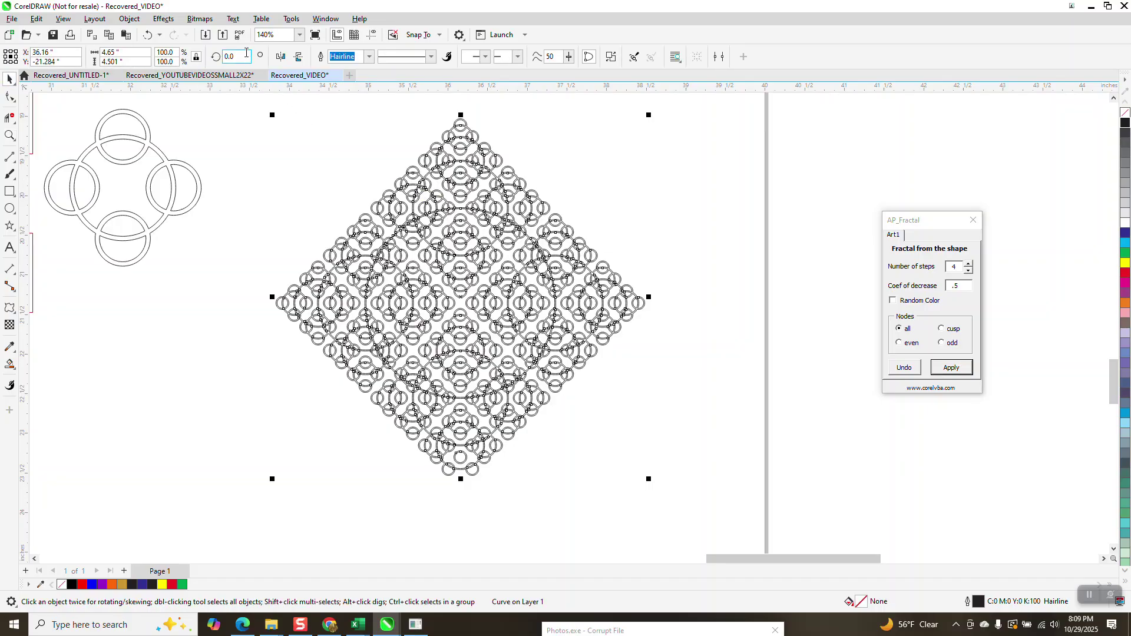
type("45")
key("Return")
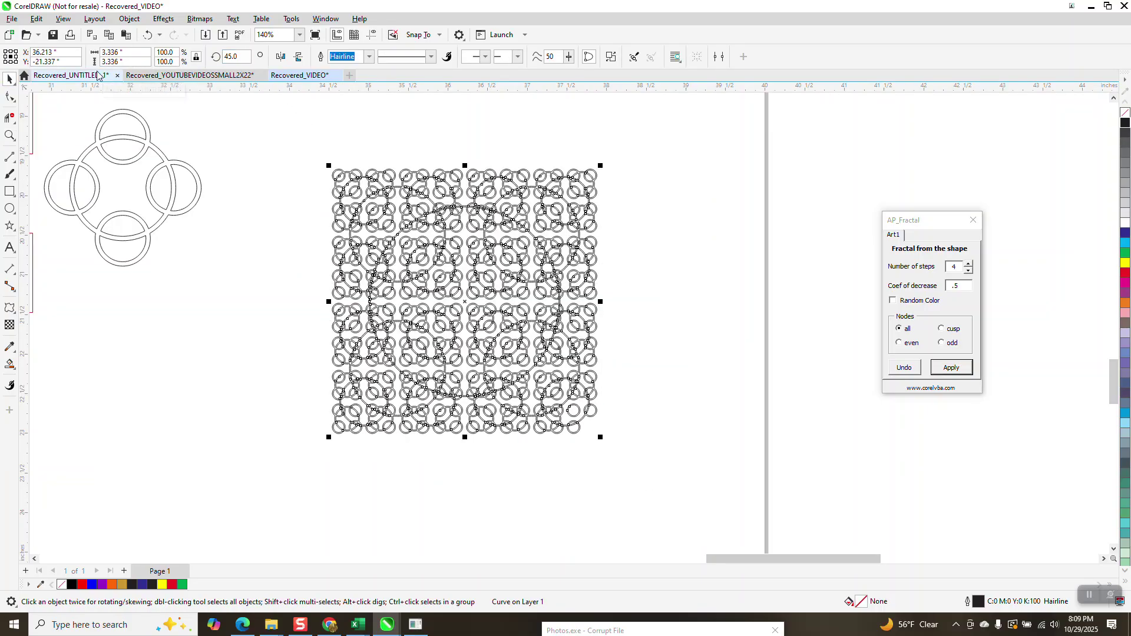
Step: Set the width of the rotated fractal to 3 inches, scaled proportionally, and deselect it
key("Tab")
key("Tab")
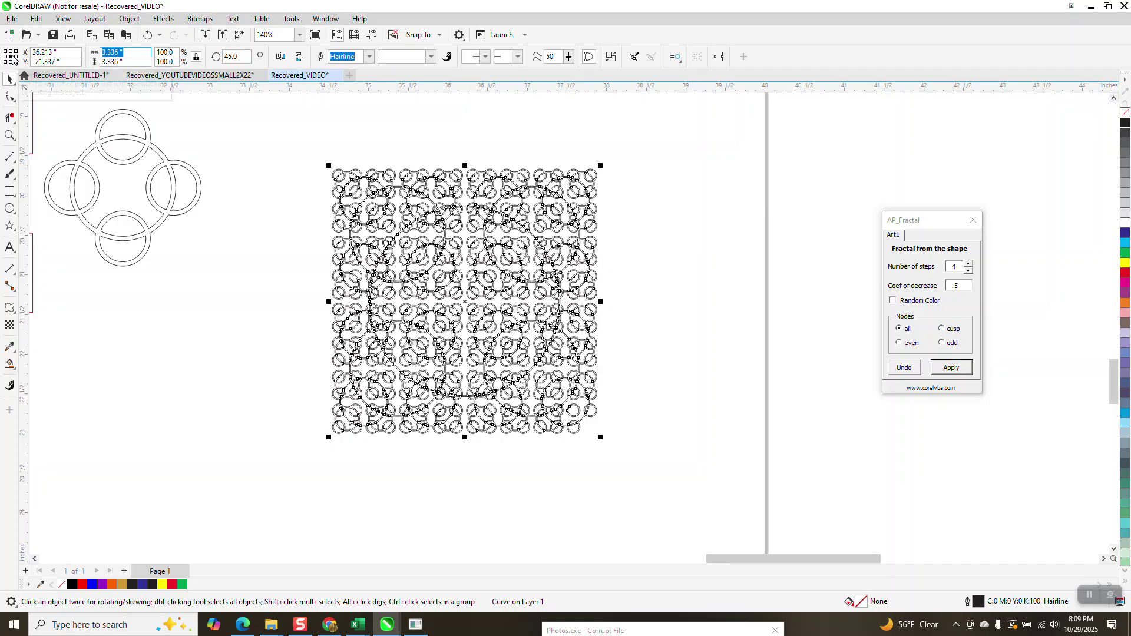
type("3")
key("Return")
left_click(433, 122)
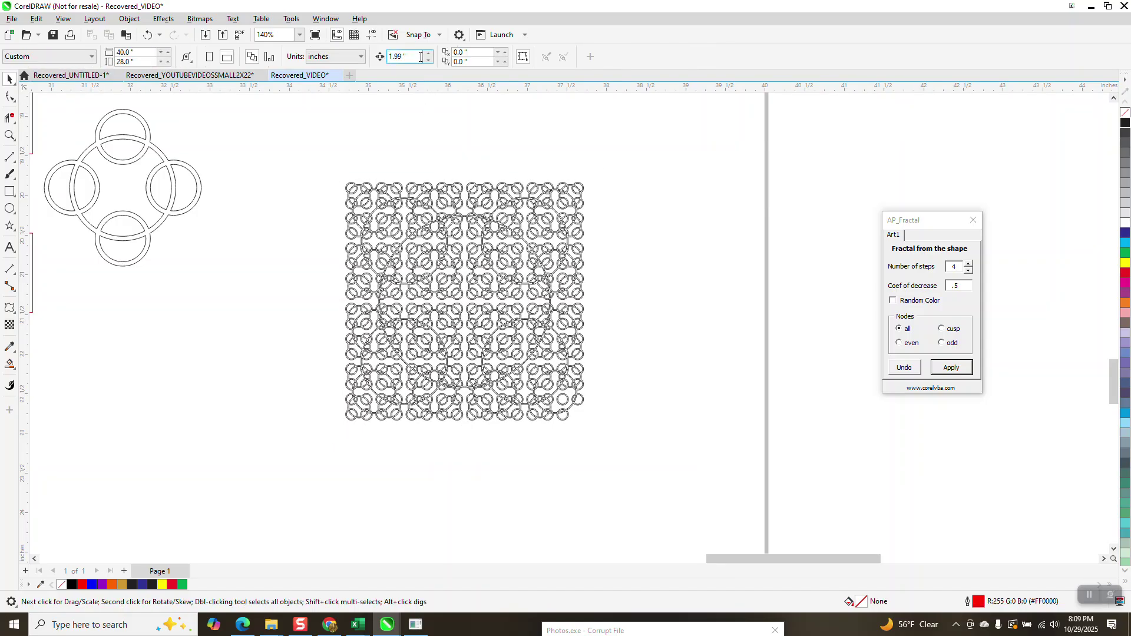
Step: Set the nudge distance to 2.99 inches and place a duplicate of the circle fractal that distance to its right
type("2.99")
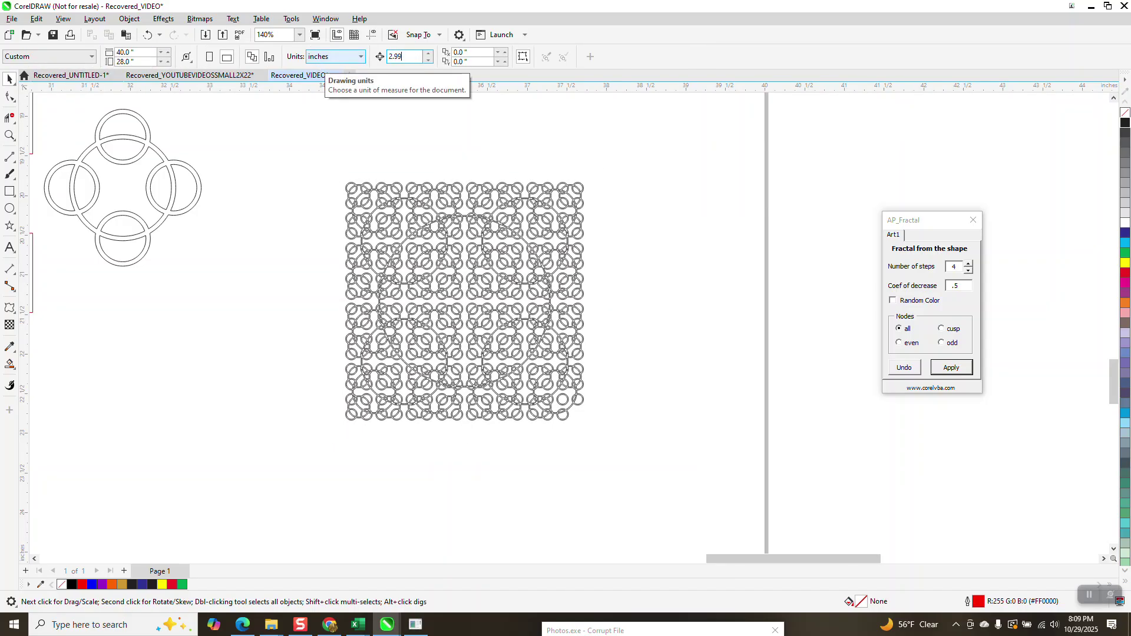
left_click(562, 189)
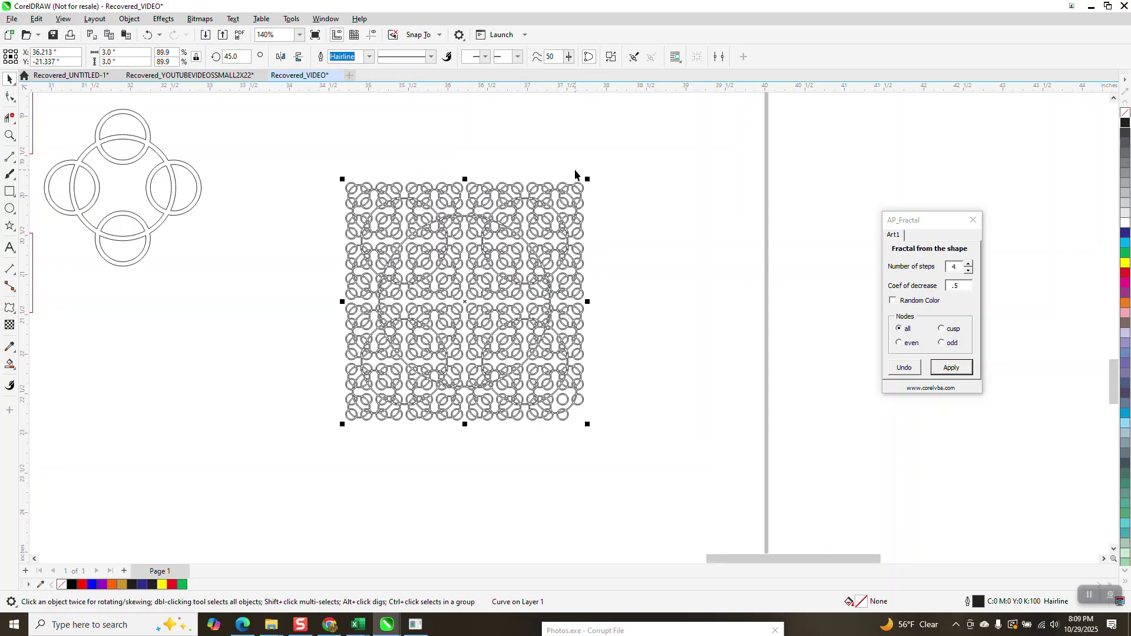
key("KP_Add")
key("Right")
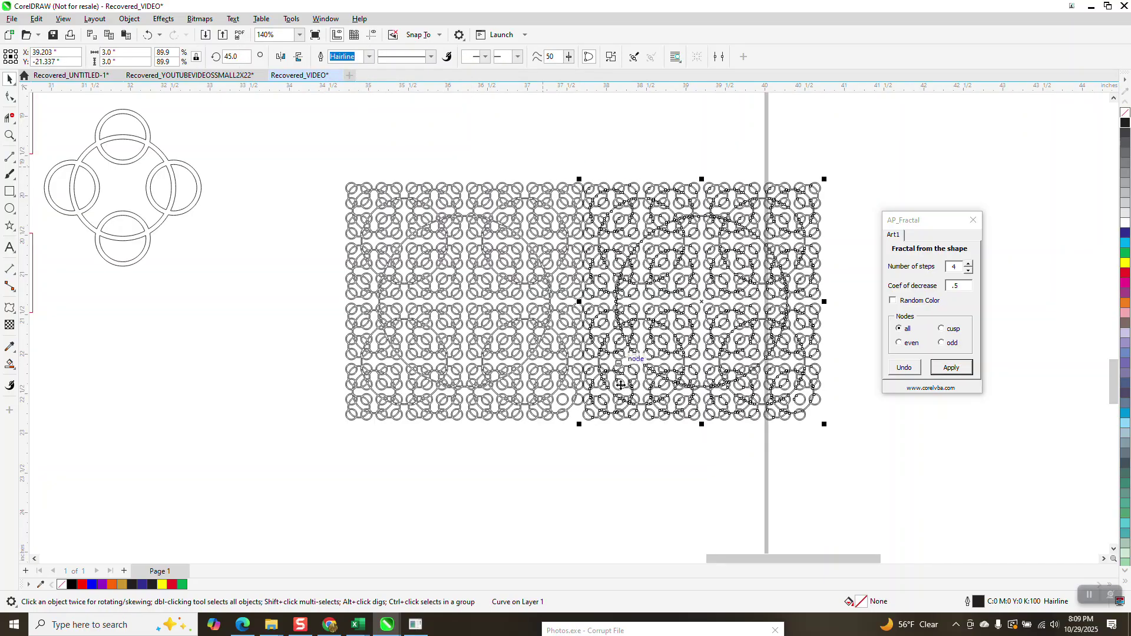
Step: Select both side-by-side fractal copies, weld them into one curve, and deselect it
left_click_drag(328, 170, 868, 455)
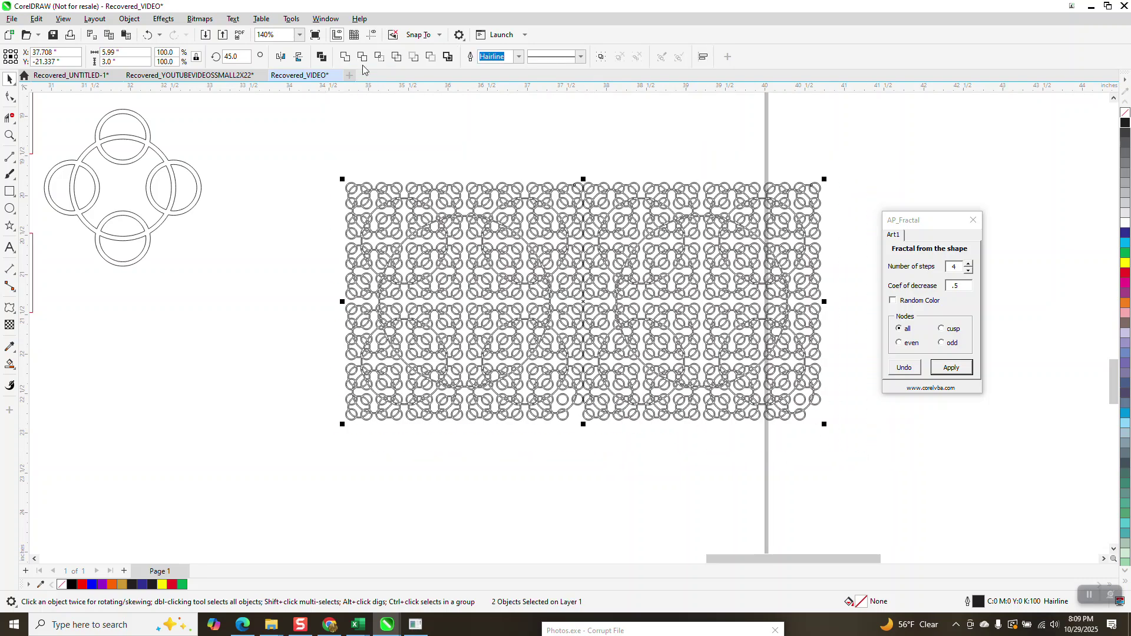
left_click(380, 58)
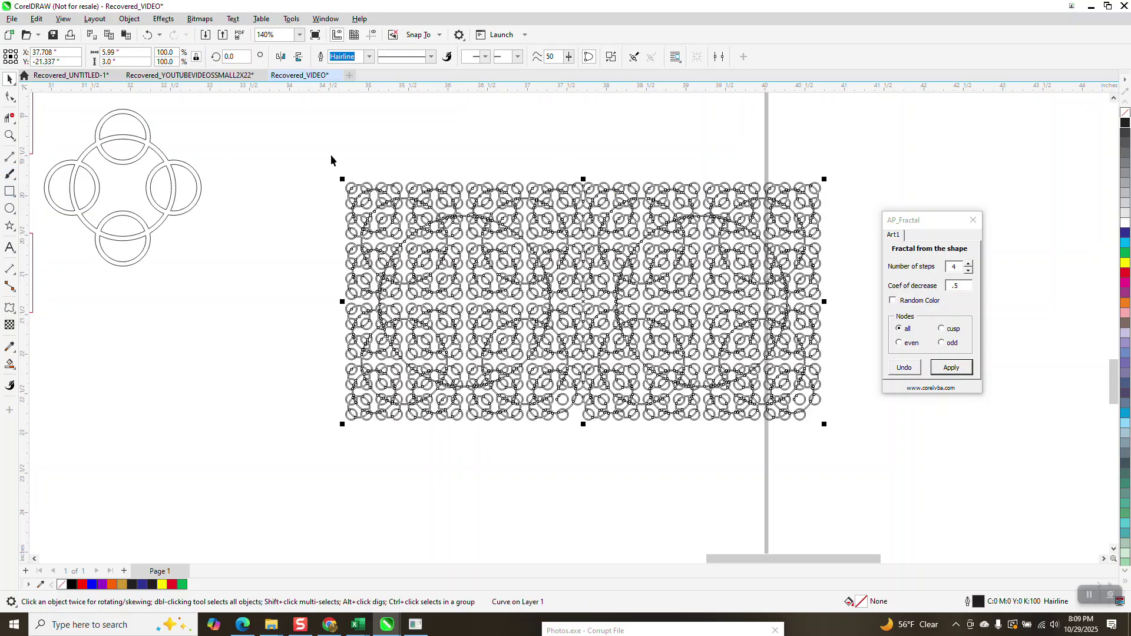
key("Escape")
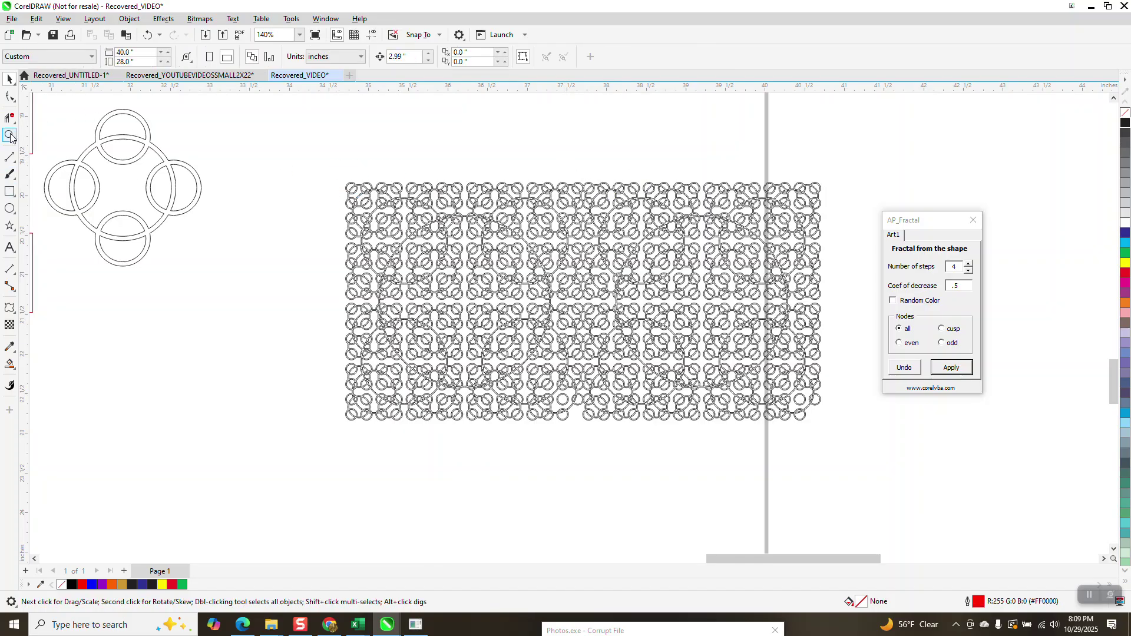
Step: Draw a rectangle about 5.95 by 2.97 inches around the outer edges of the welded circle pattern
left_click(10, 135)
left_click(598, 301)
left_click(503, 207)
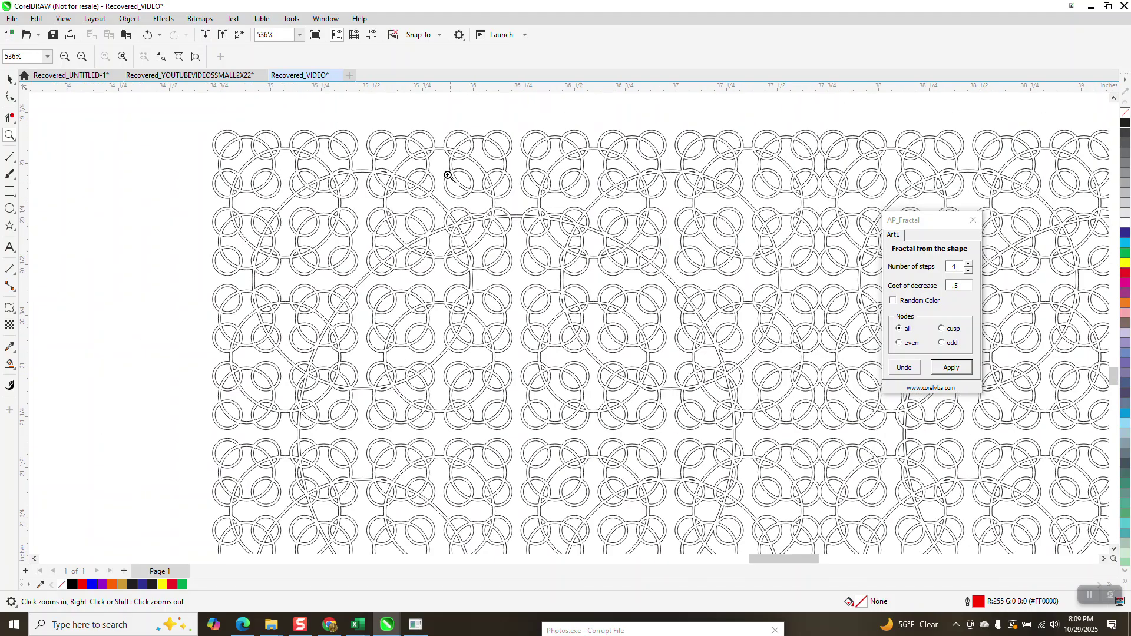
scroll(446, 170, "down", 3)
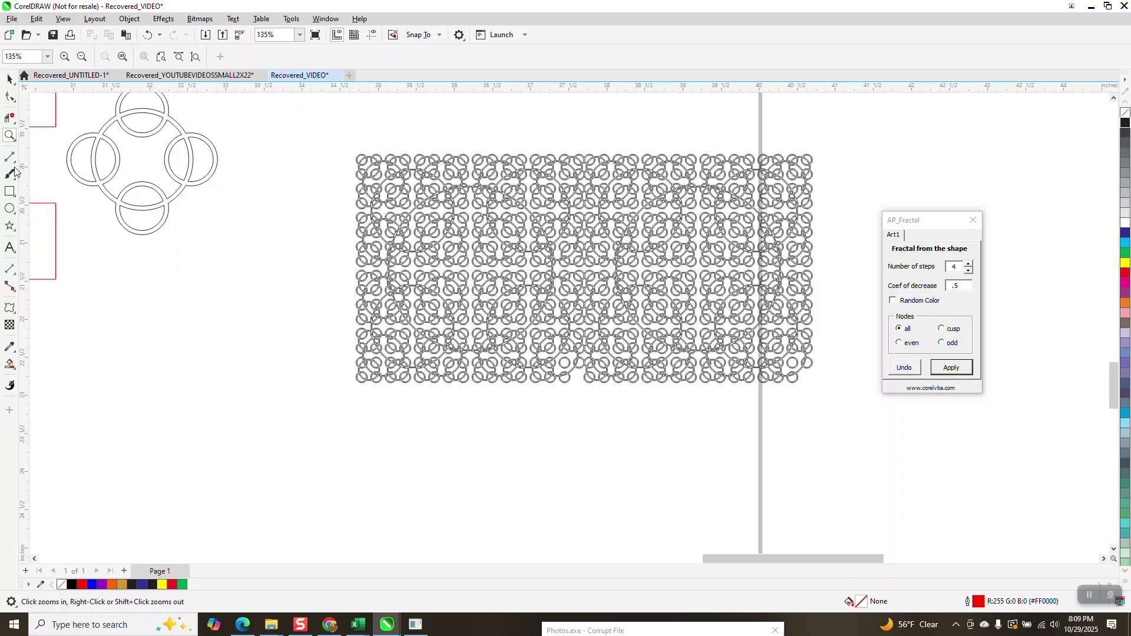
left_click(10, 191)
left_click_drag(358, 155, 815, 385)
scroll(664, 267, "down", 1)
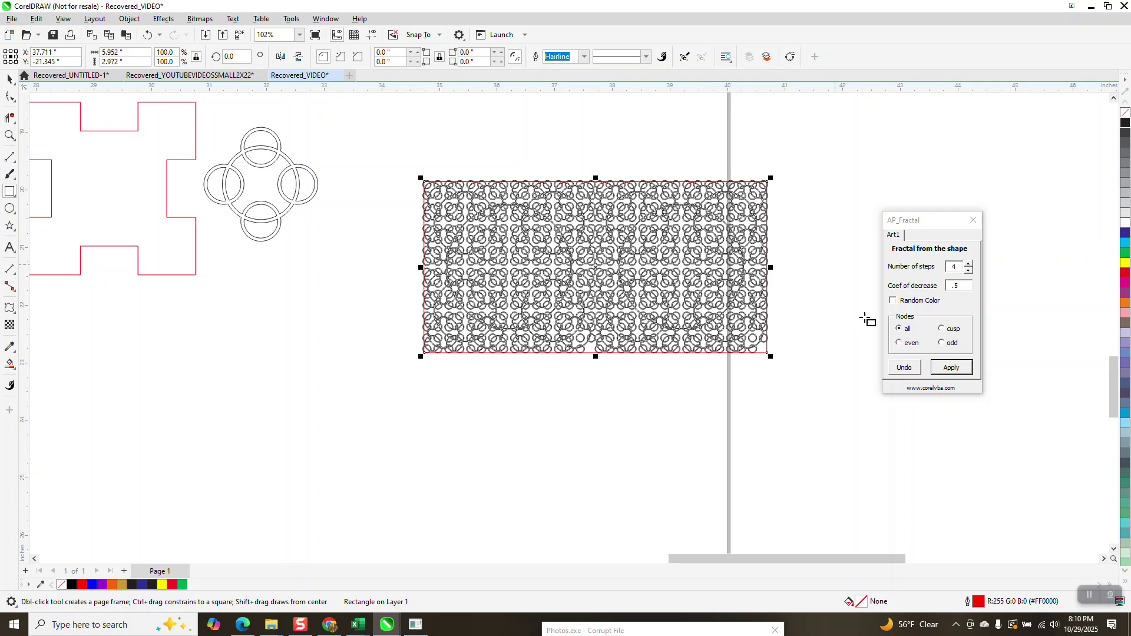
Step: Switch to Chrome to look through the free macros list on corelvba.com, and return to CorelDRAW
left_click(329, 624)
scroll(459, 185, "up", 5)
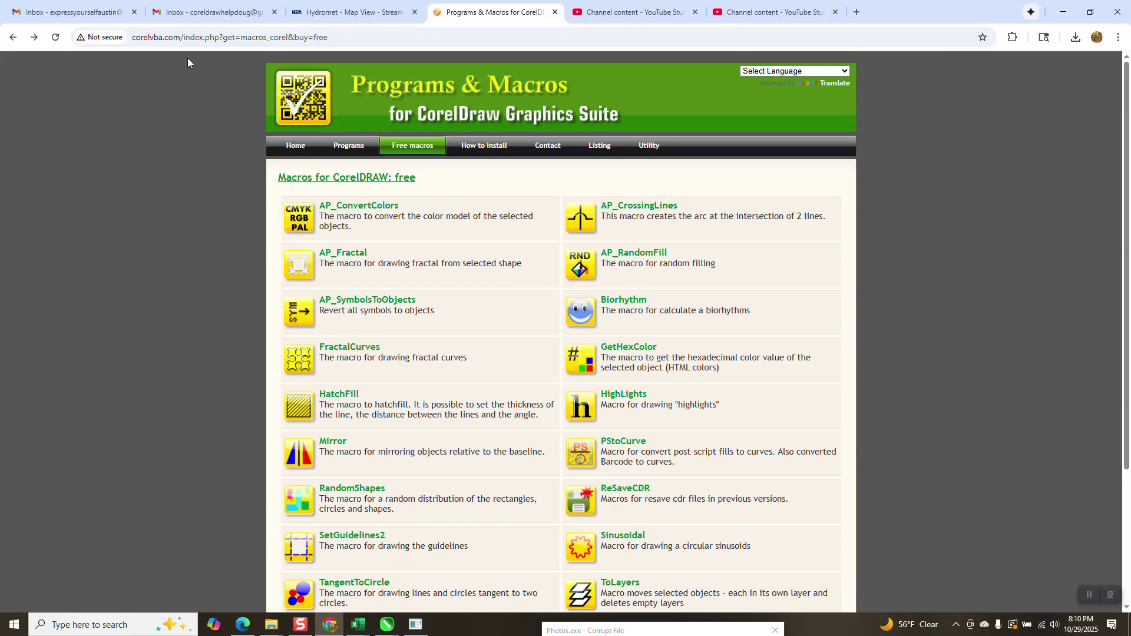
scroll(458, 320, "down", 3)
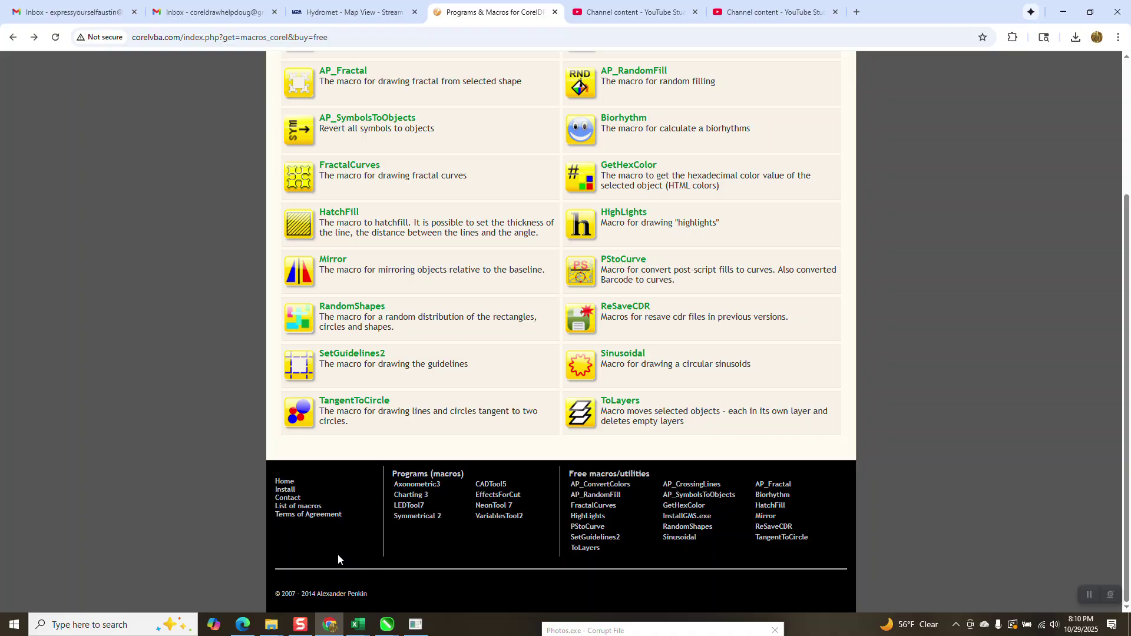
left_click(330, 623)
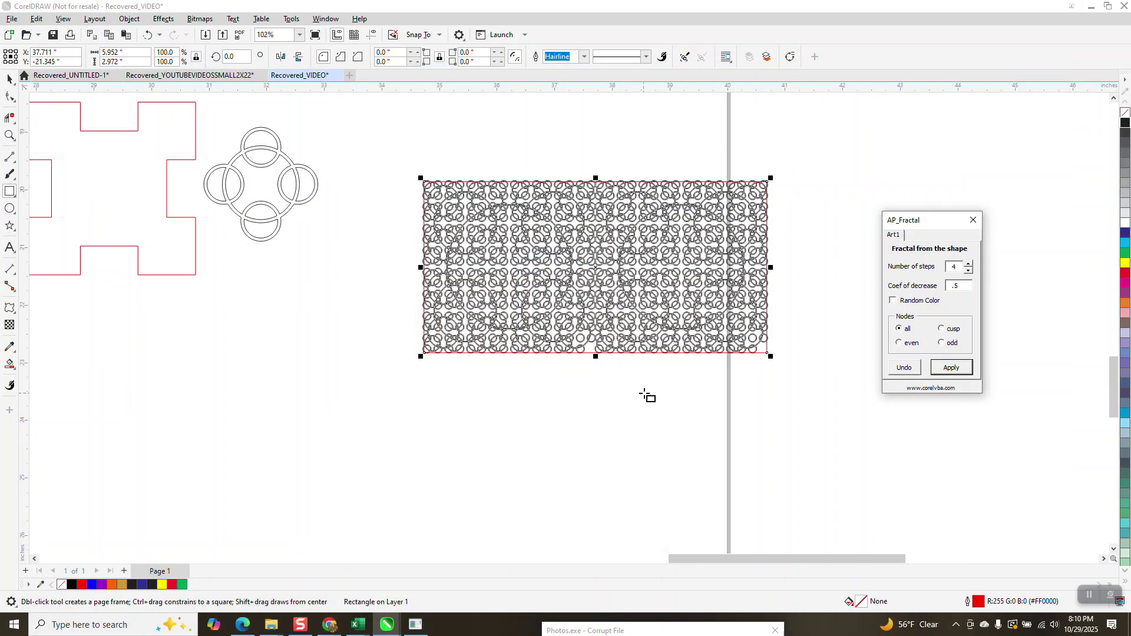